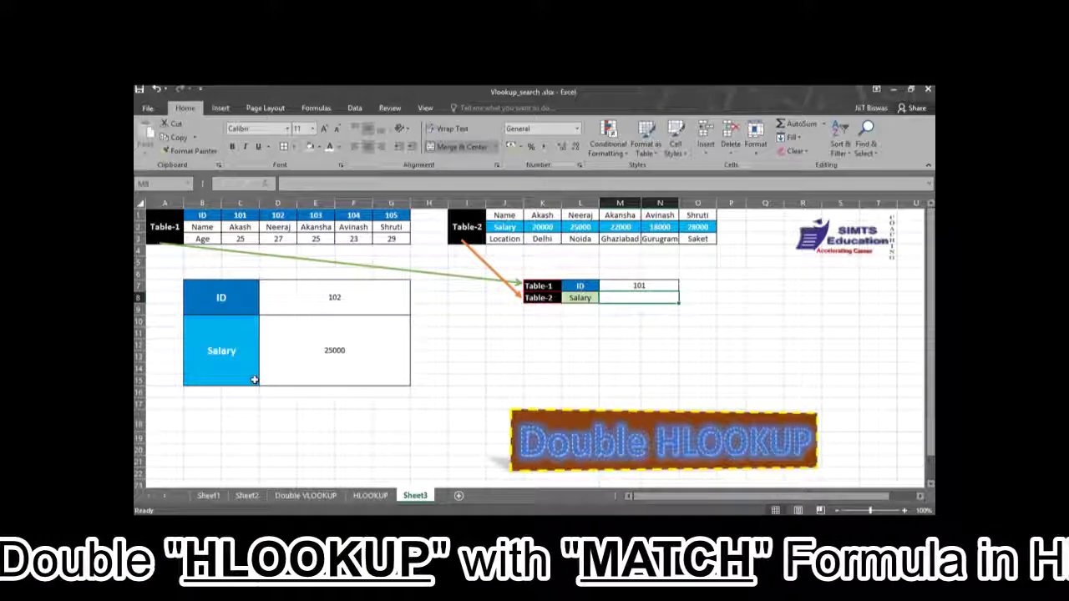
# Step: Enter =HLOOKUP(C1,B1:G3,2,0) in I10 to return Akash for ID 101
pyautogui.click(459, 322)
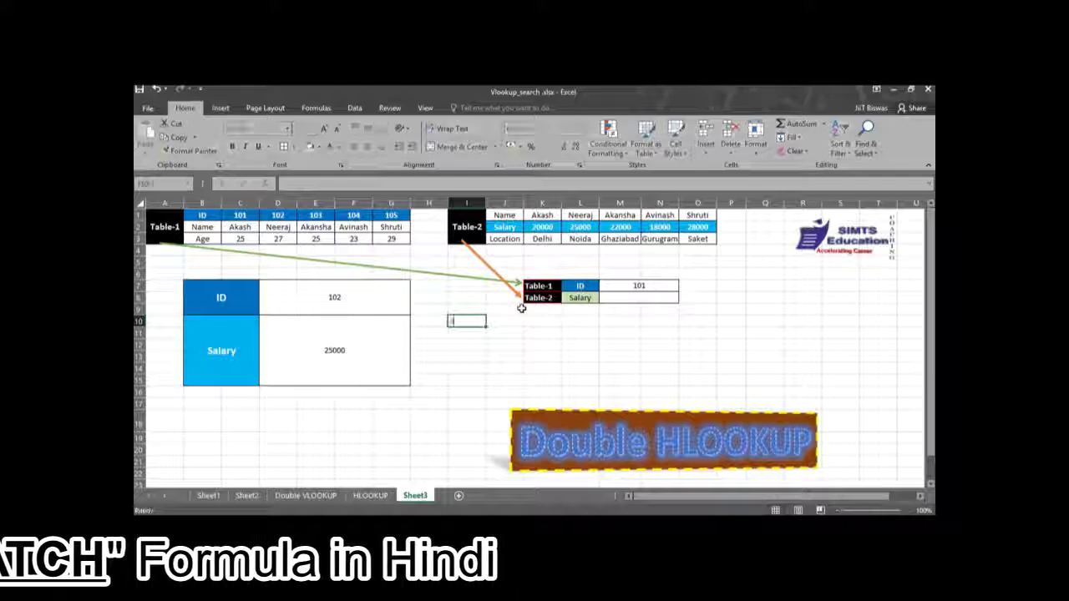
pyautogui.write('=hol')
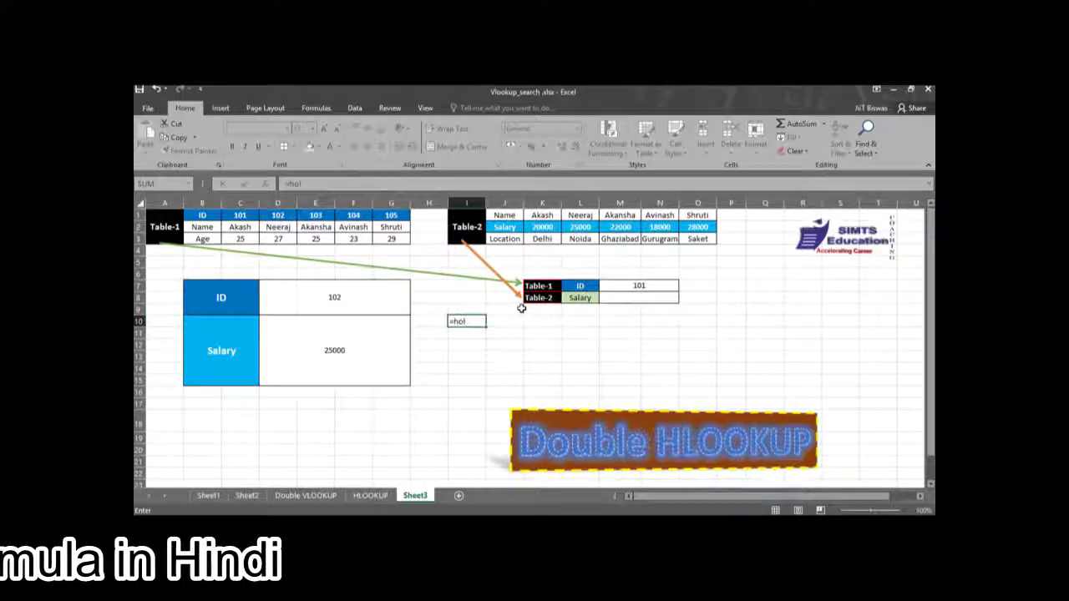
pyautogui.press('BackSpace')
pyautogui.press('BackSpace')
pyautogui.write('lo')
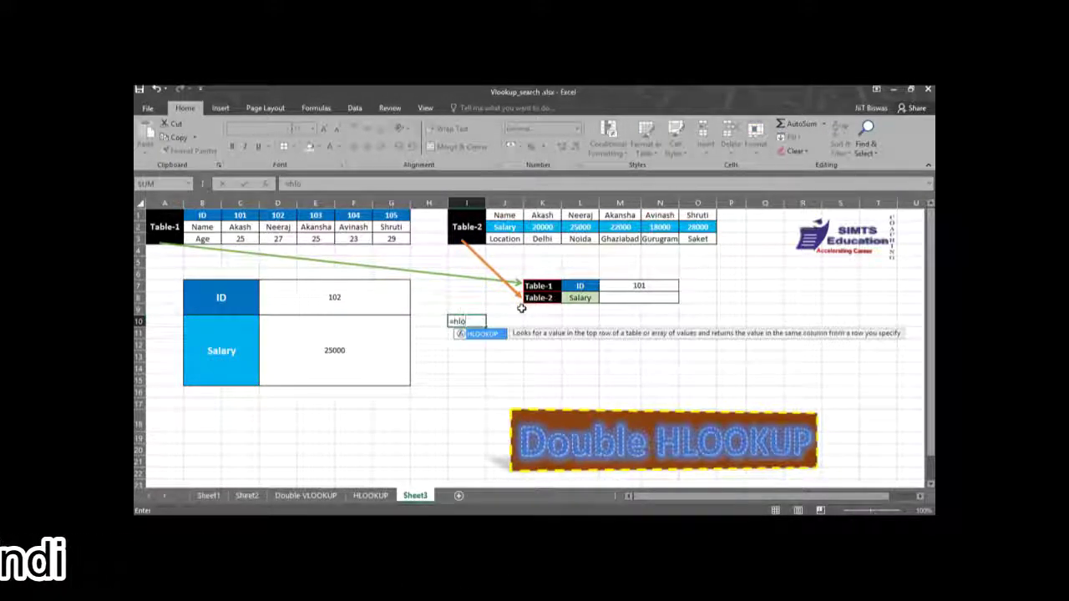
pyautogui.press('Tab')
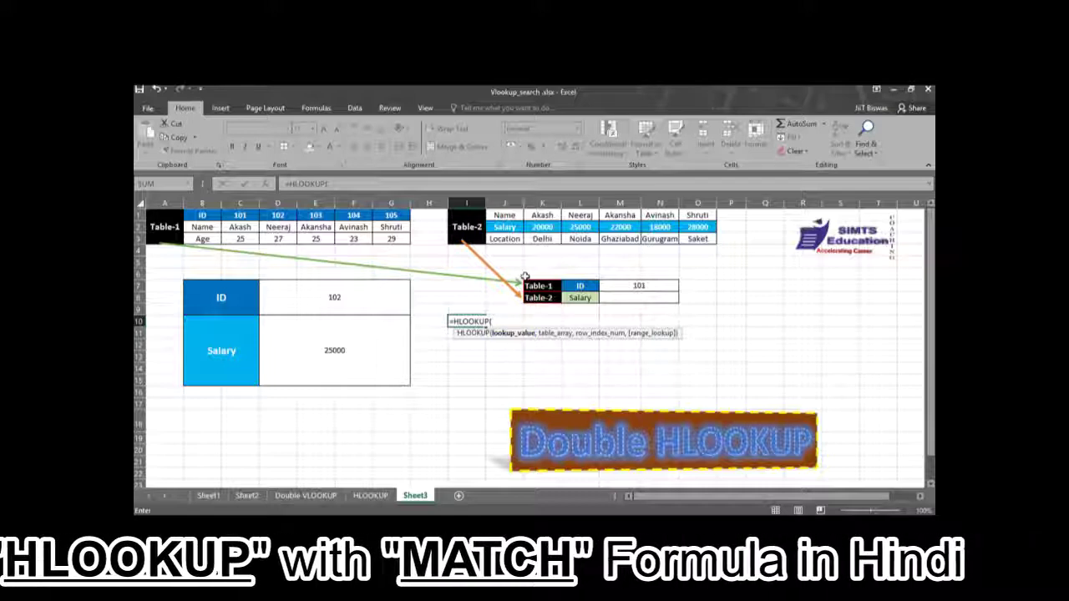
pyautogui.click(241, 216)
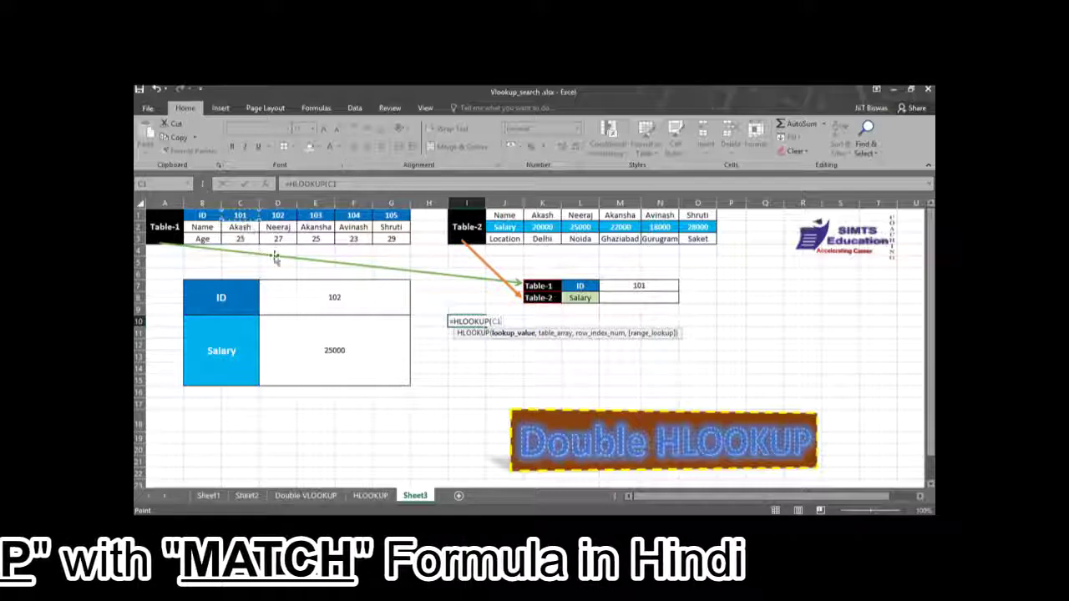
pyautogui.write(',')
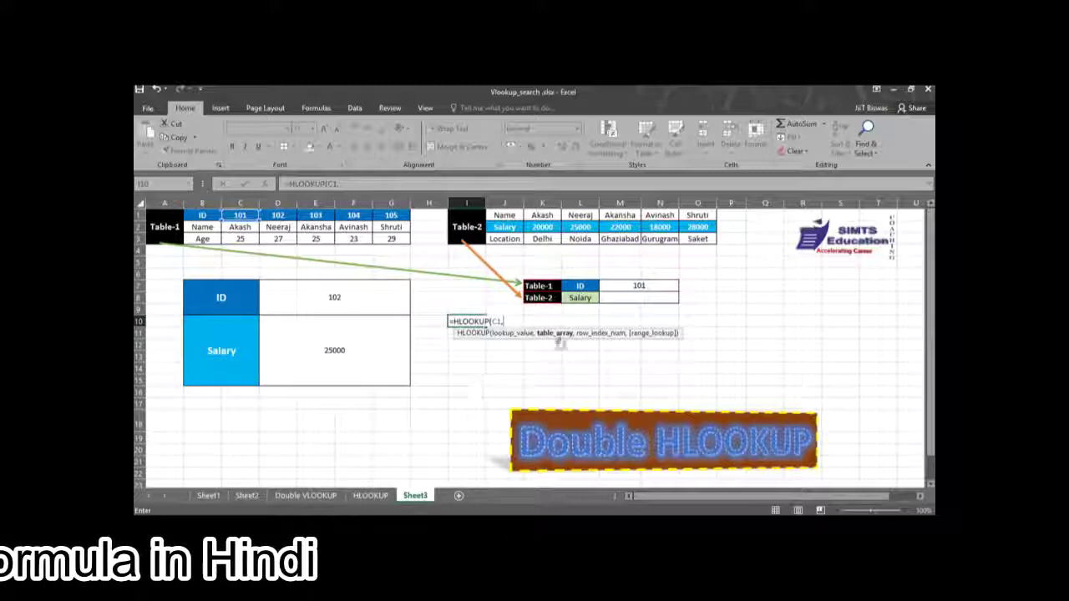
pyautogui.moveTo(202, 216); pyautogui.dragTo(392, 238)
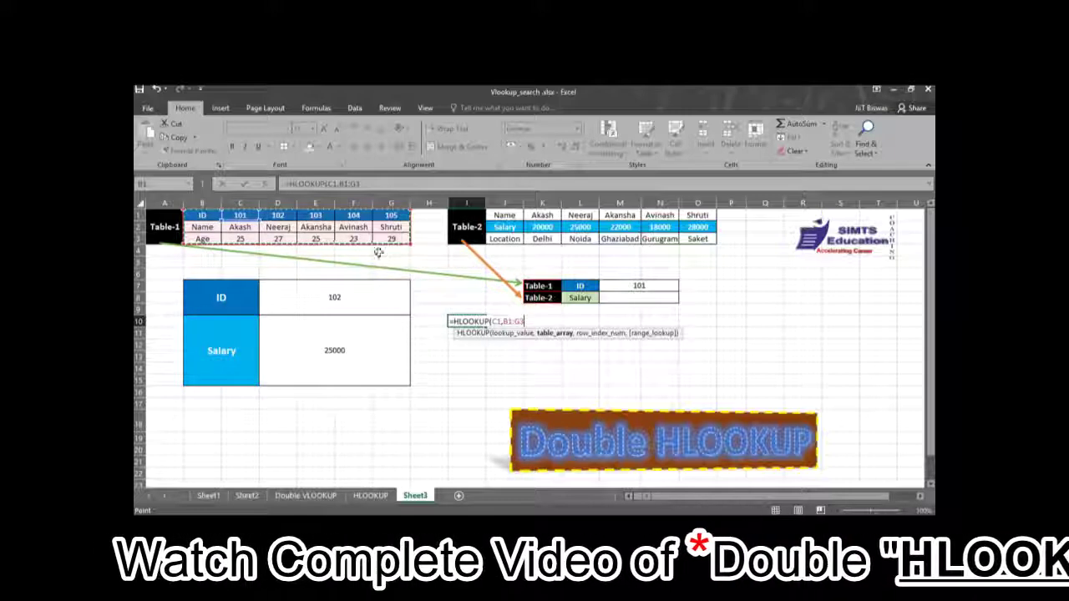
pyautogui.write(',')
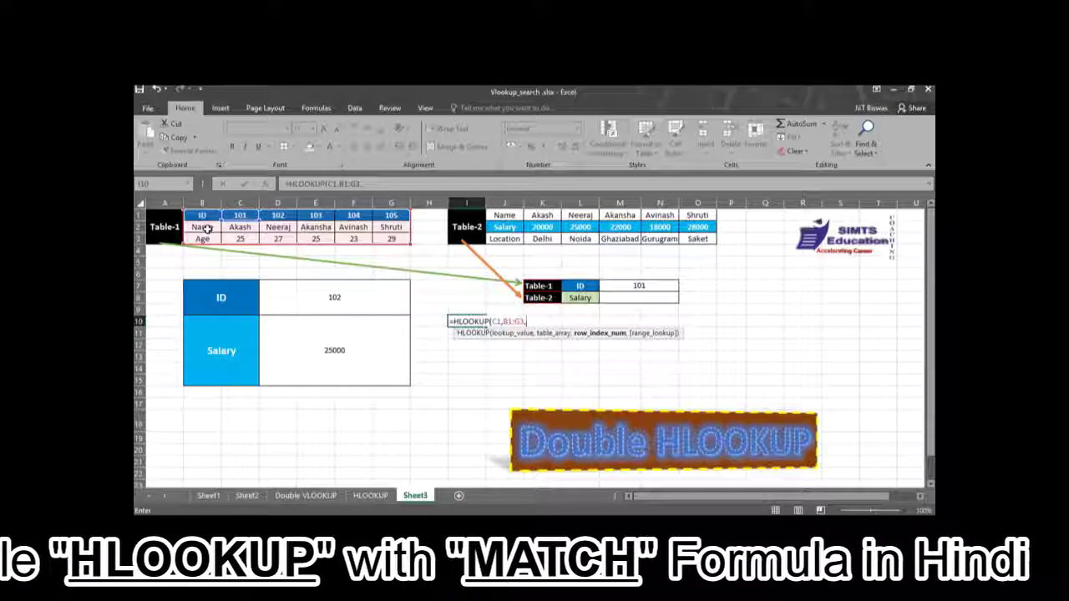
pyautogui.write('2,0')
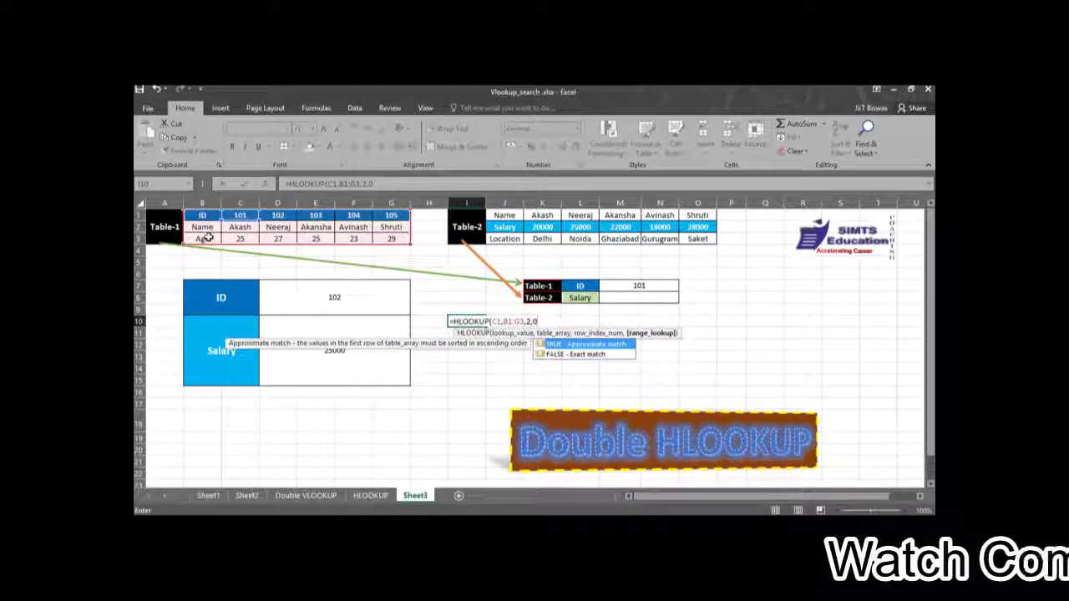
pyautogui.write(')')
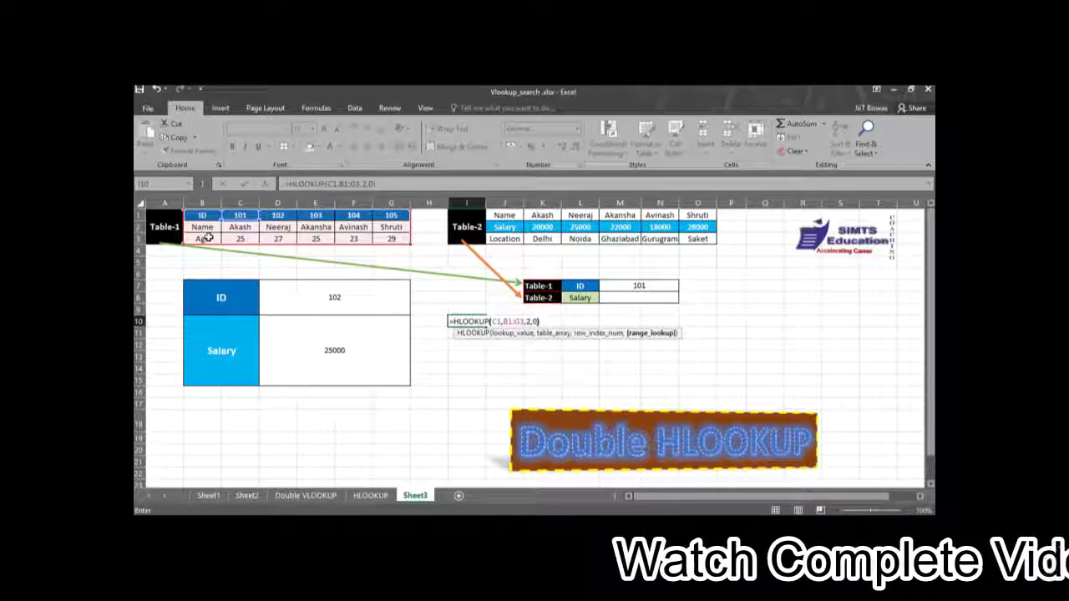
pyautogui.press('Return')
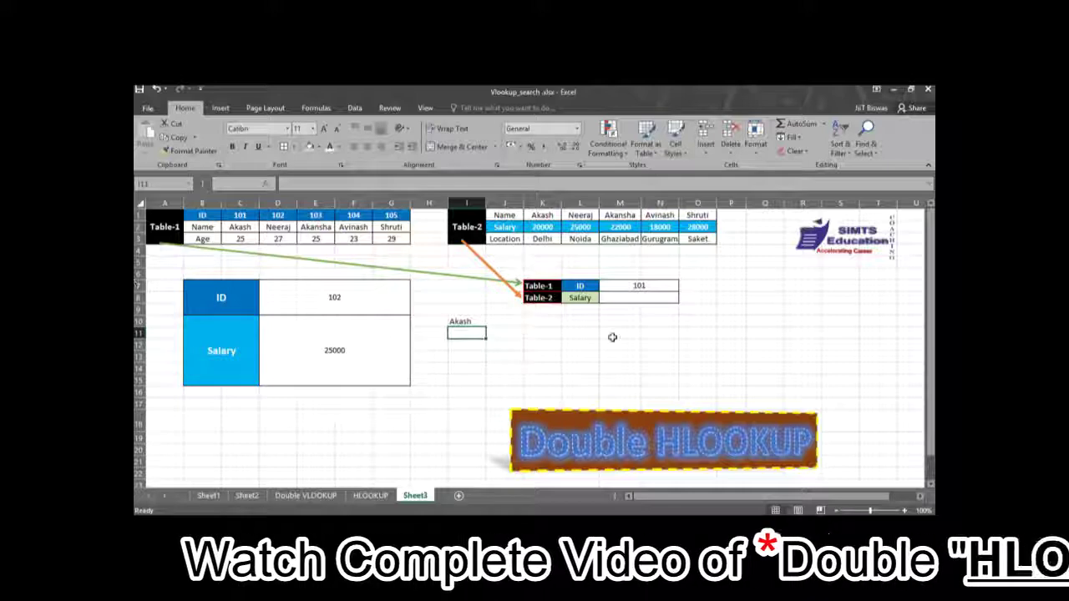
pyautogui.click(464, 322)
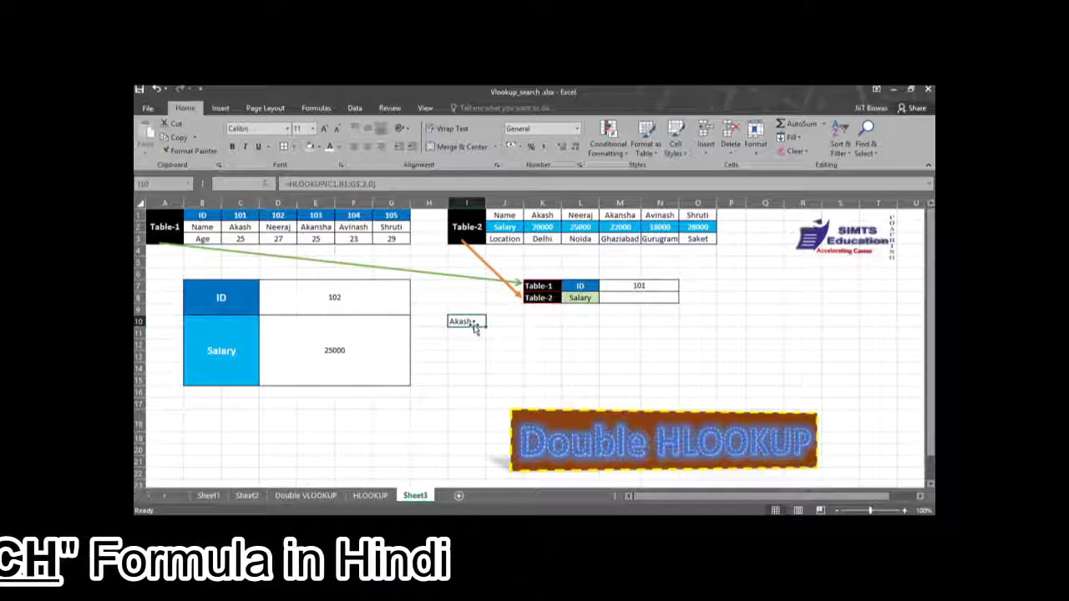
pyautogui.click(526, 320)
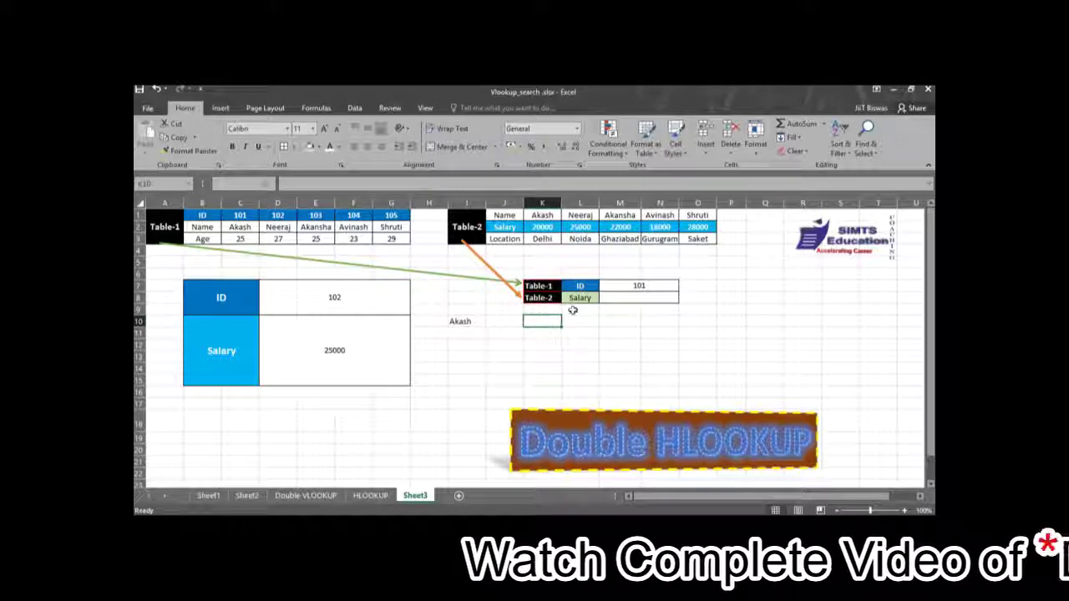
pyautogui.click(544, 286)
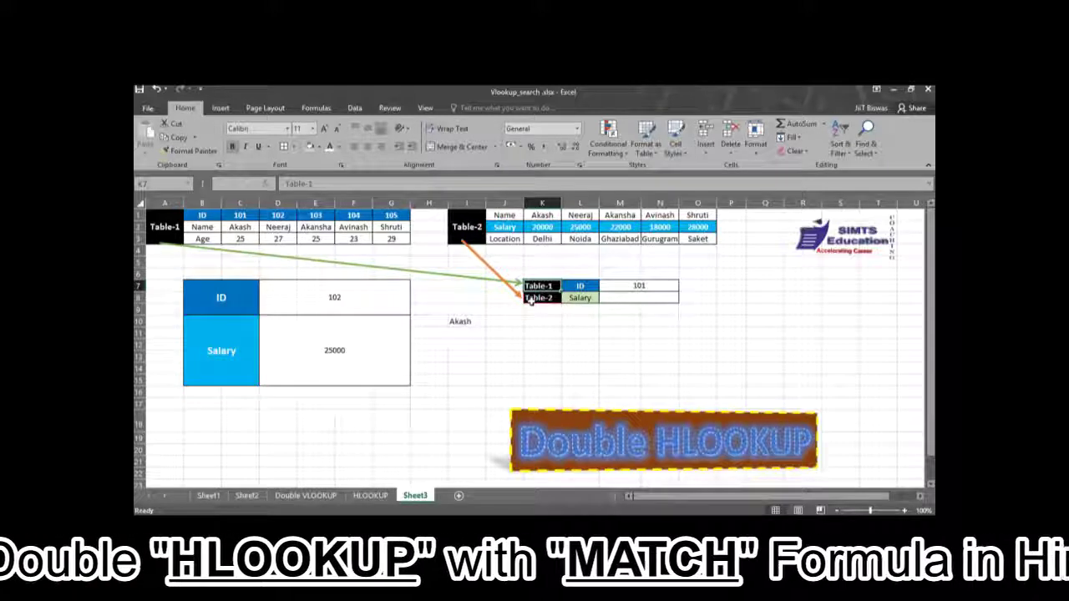
pyautogui.click(626, 298)
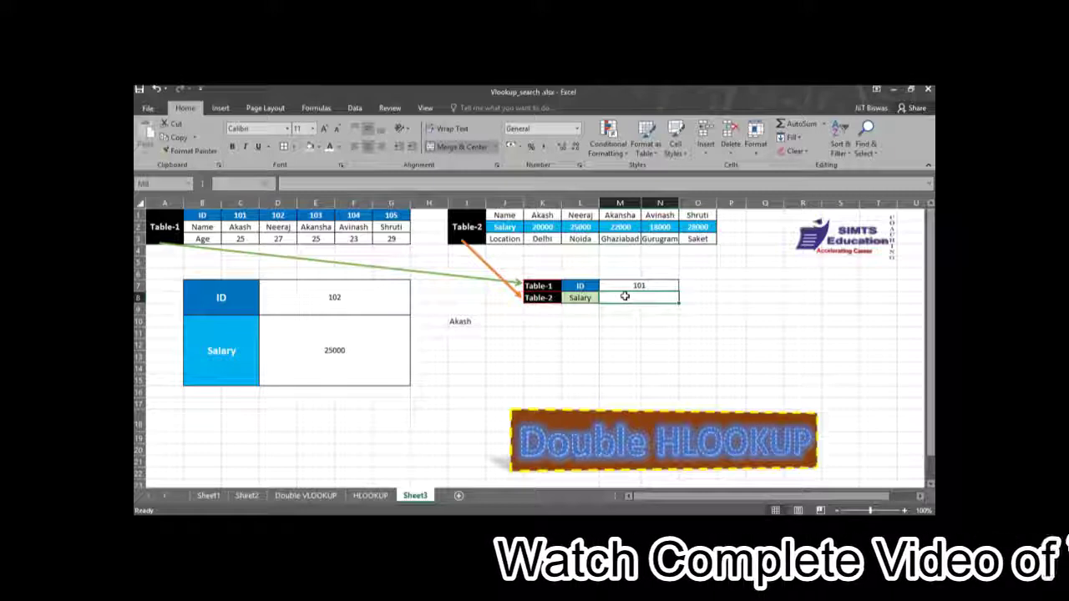
# Step: Enter =HLOOKUP(M7,B1:G3,2,0) in M8 to return the name for M7's ID
pyautogui.write('=')
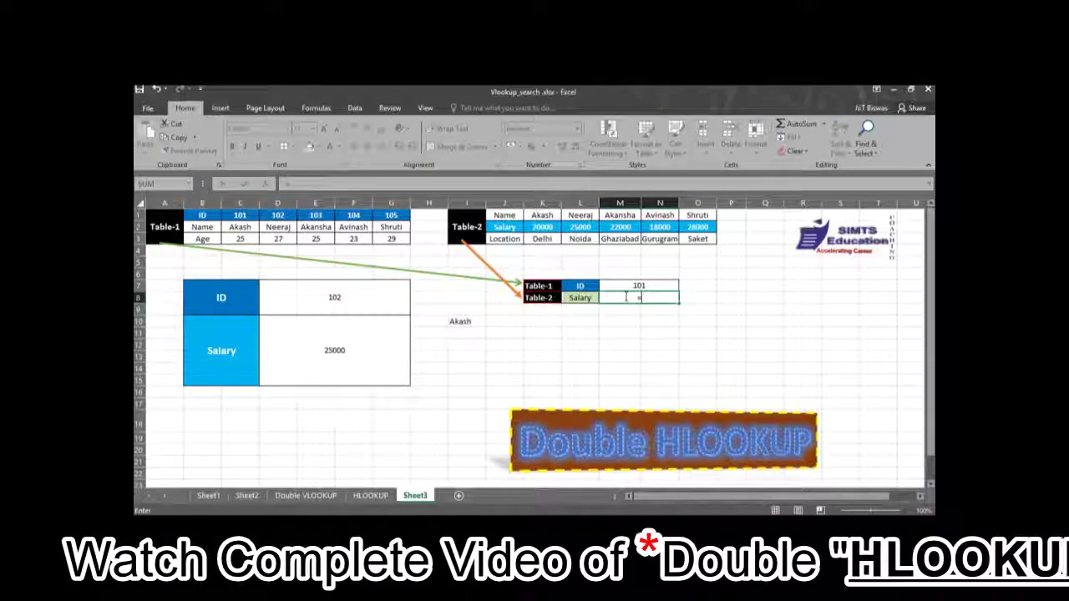
pyautogui.write('hl')
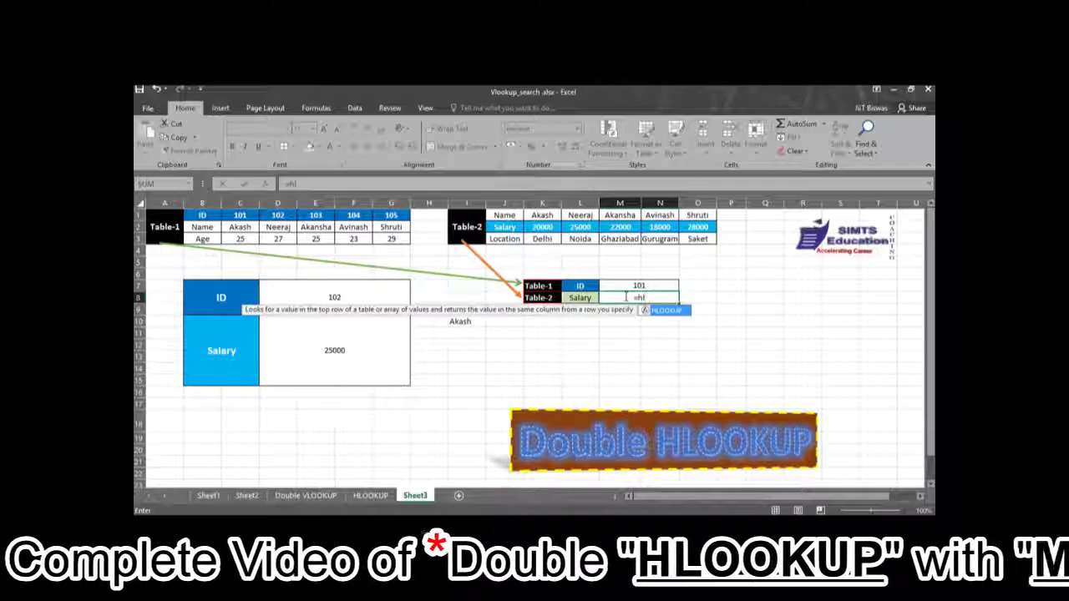
pyautogui.press('Tab')
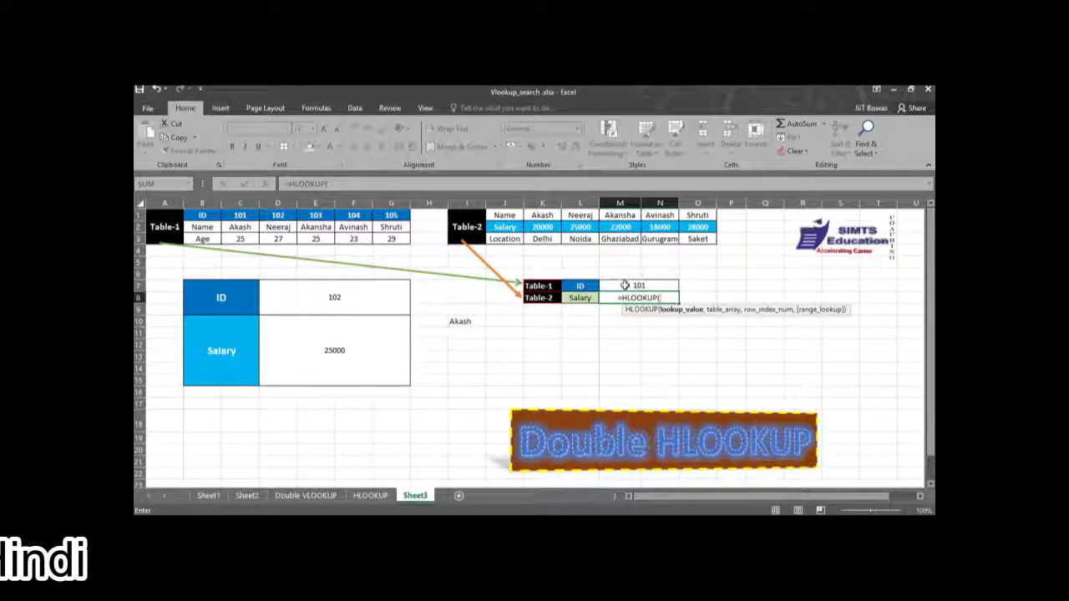
pyautogui.click(627, 286)
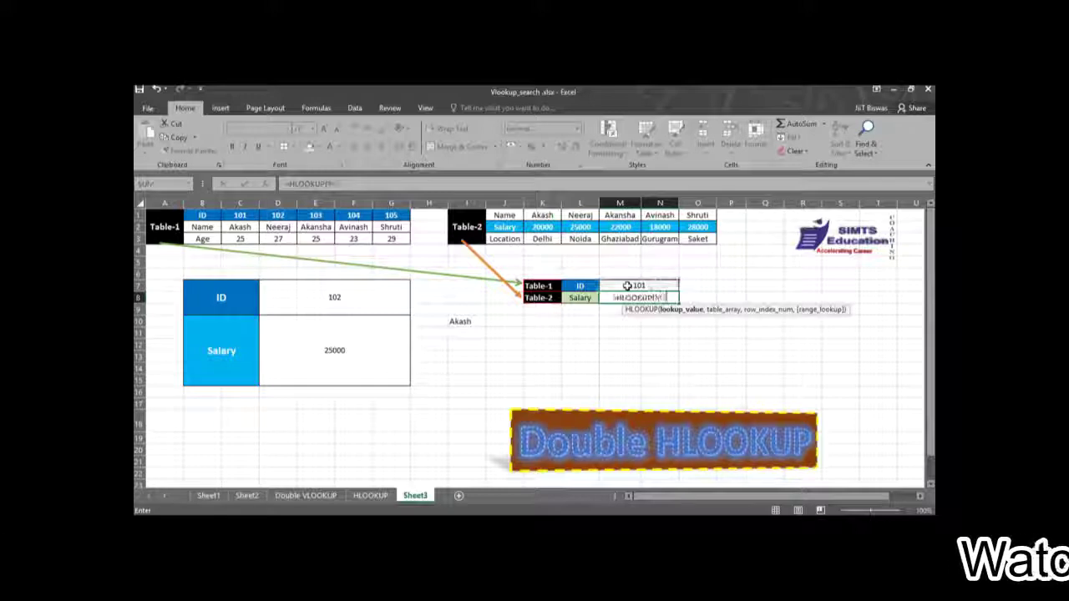
pyautogui.write('M7,')
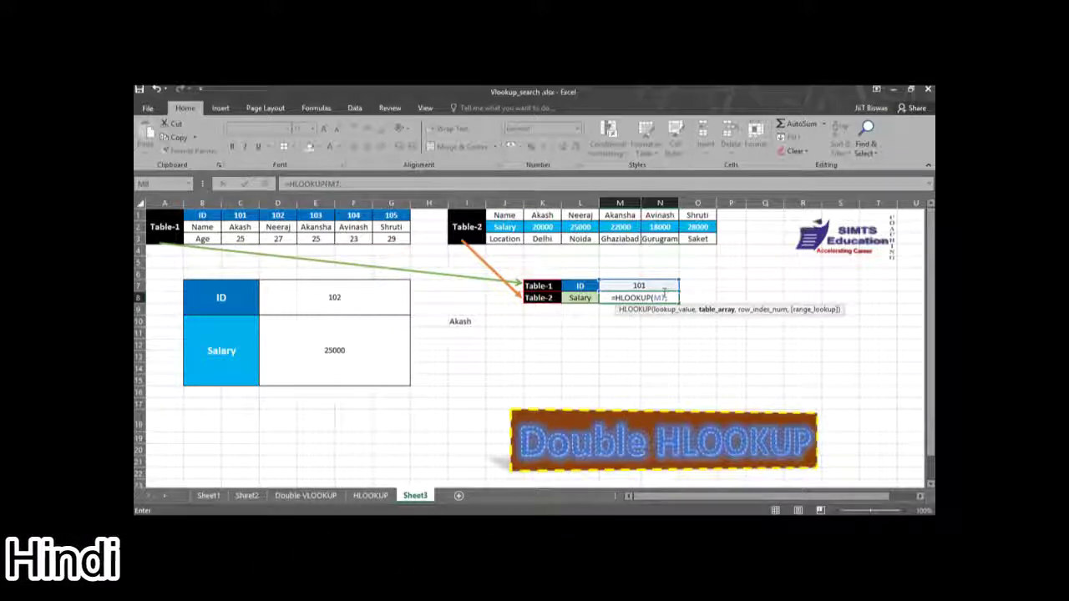
pyautogui.write(',')
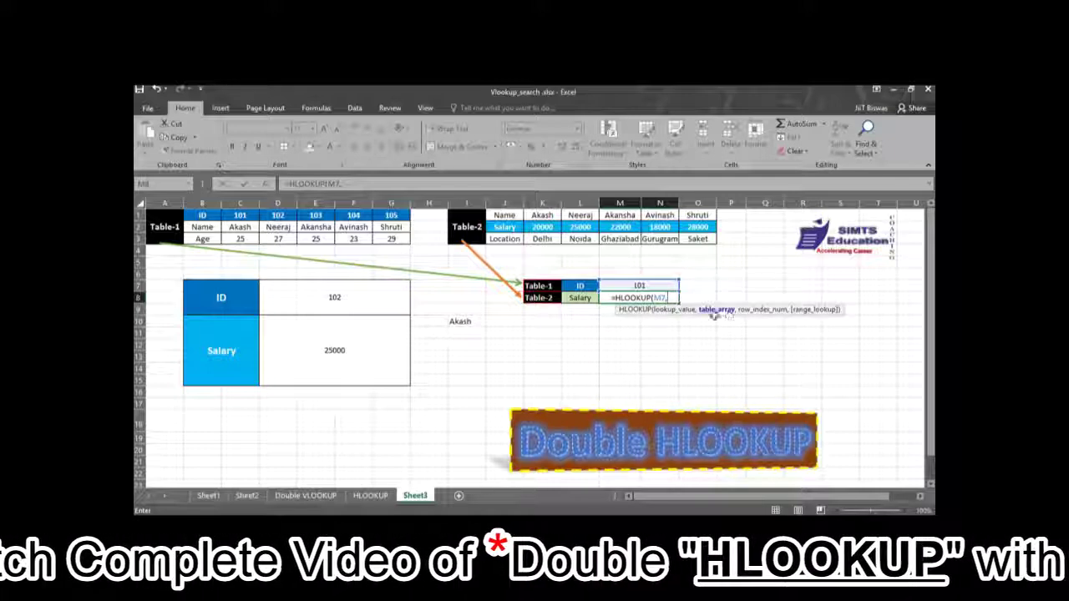
pyautogui.moveTo(202, 215); pyautogui.dragTo(391, 234)
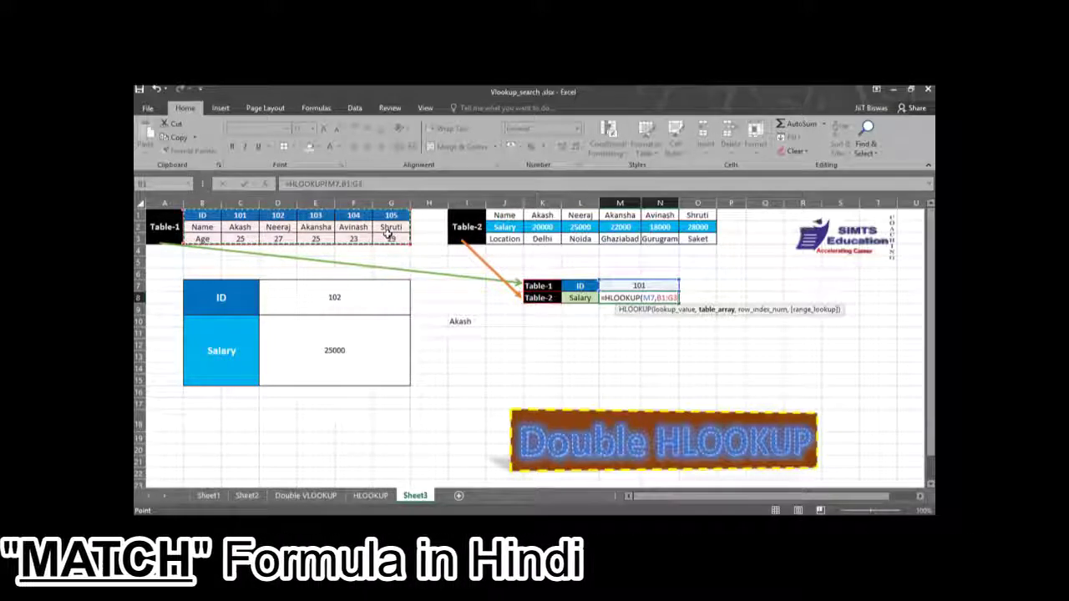
pyautogui.write(',')
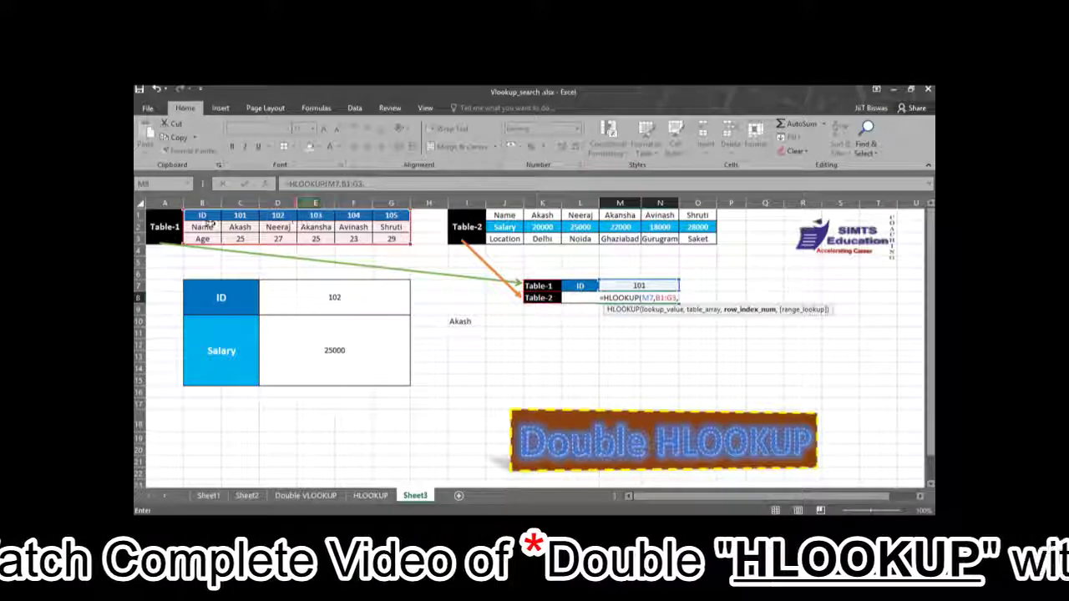
pyautogui.write('2')
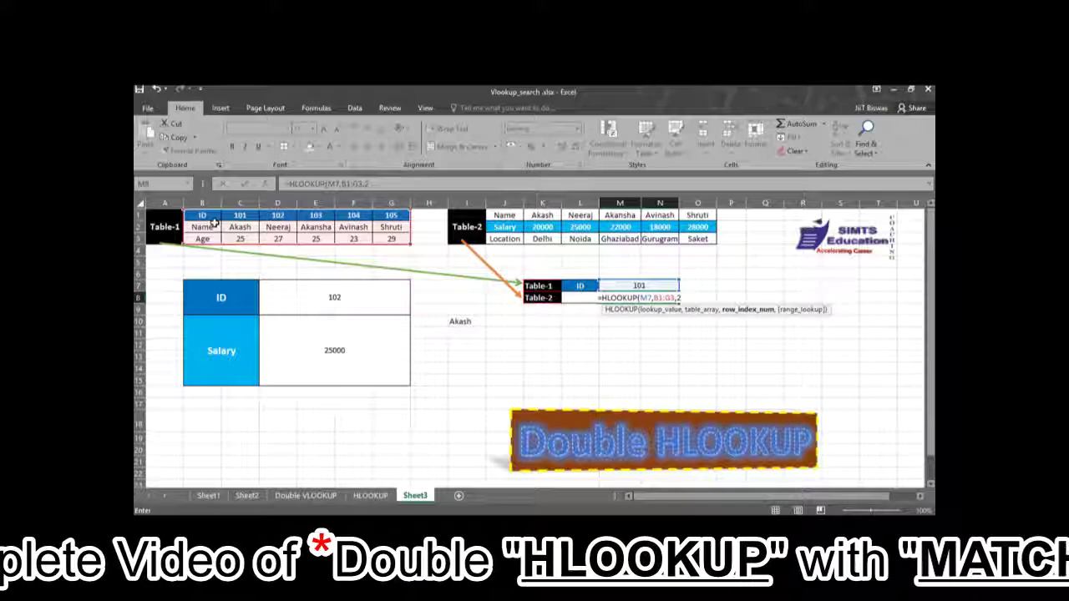
pyautogui.write(',0')
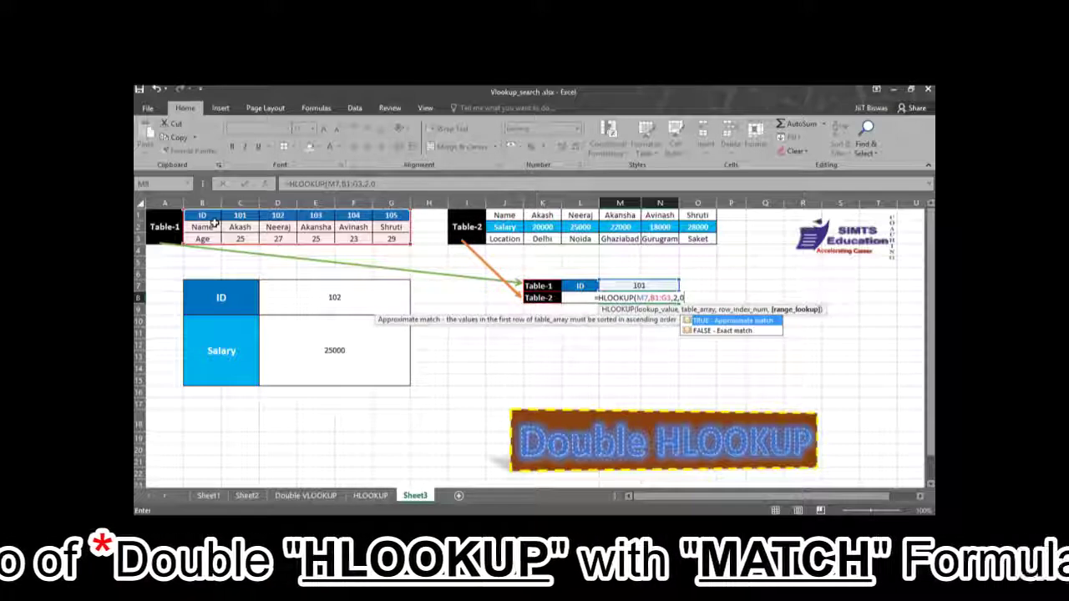
pyautogui.write(')')
pyautogui.press('Return')
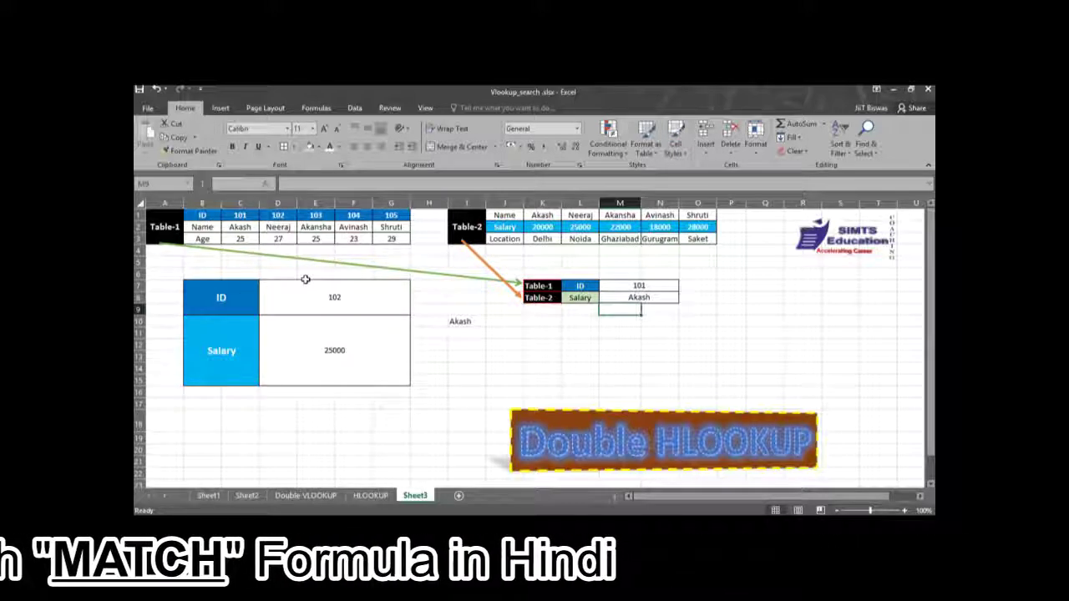
pyautogui.click(631, 297)
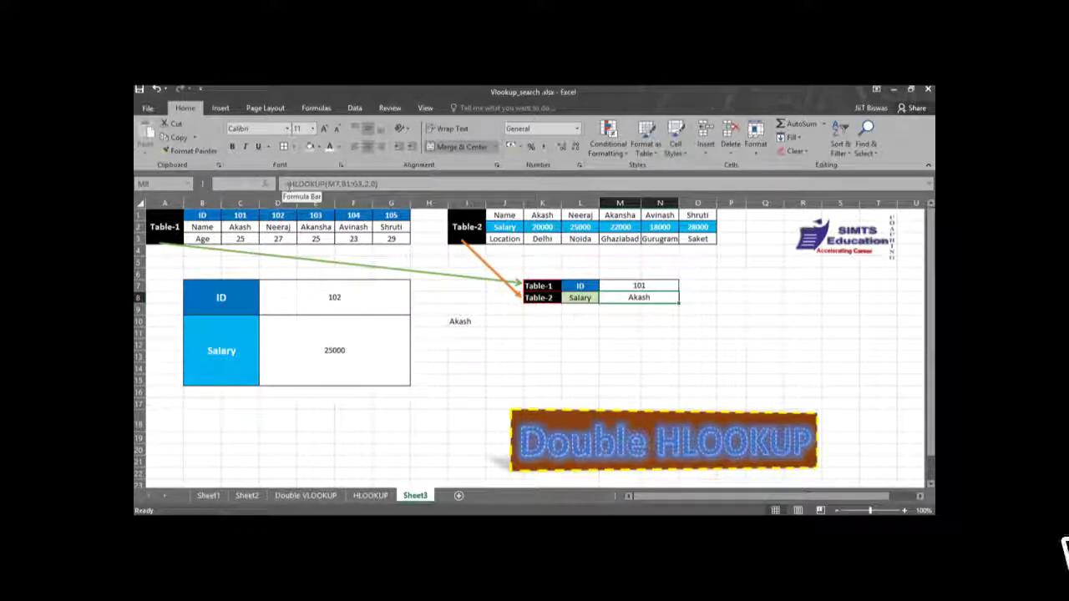
# Step: Wrap M8's lookup in an outer HLOOKUP over Table-2 I1:O3, row 2, returning the salary
pyautogui.click(287, 183)
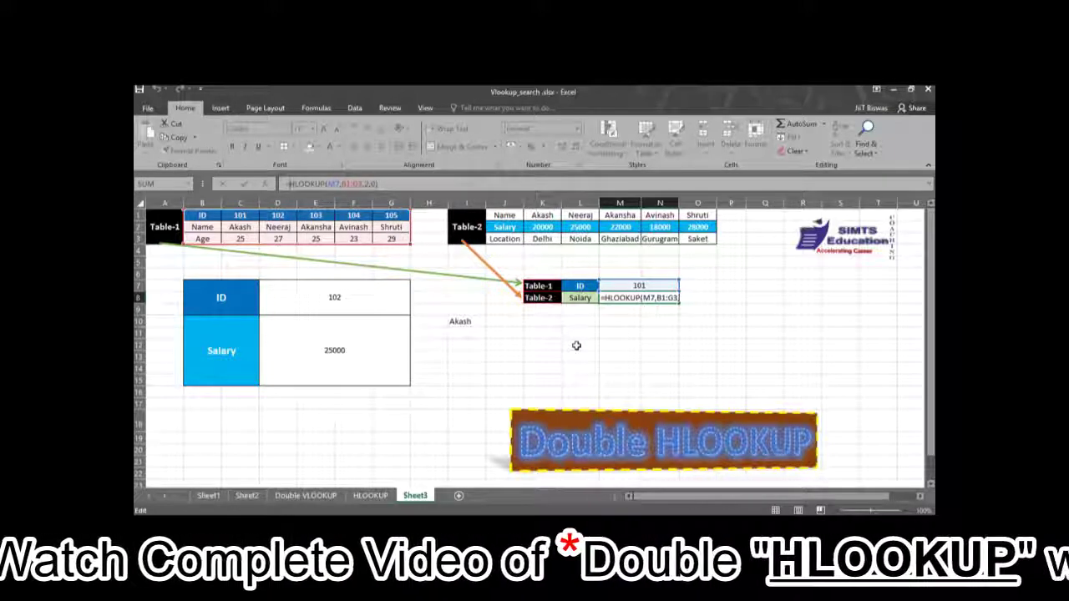
pyautogui.write('hl')
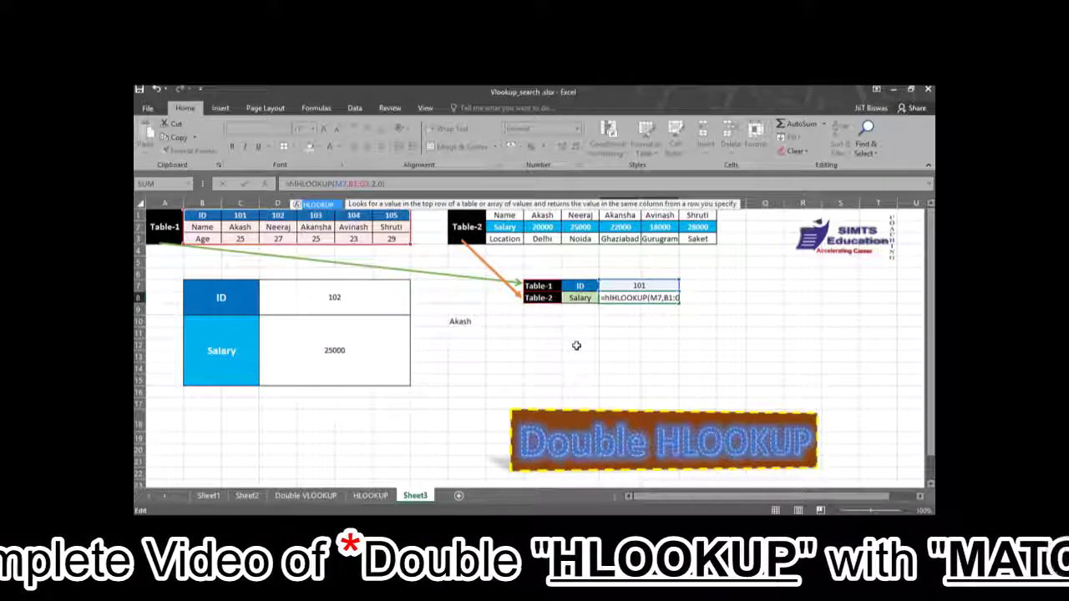
pyautogui.press('Tab')
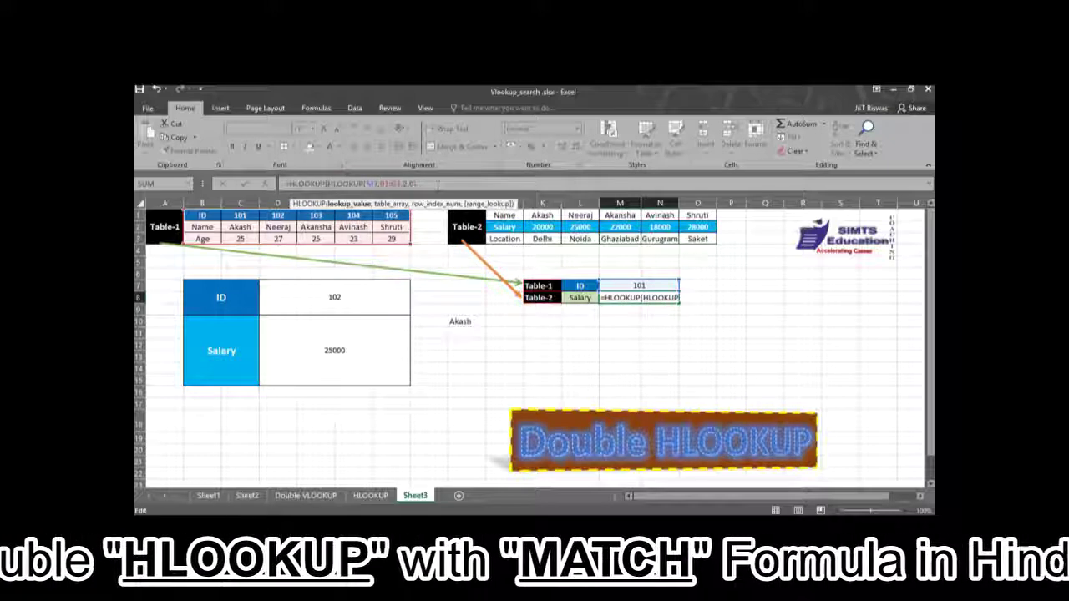
pyautogui.write('M7,B1:G3,2,0),')
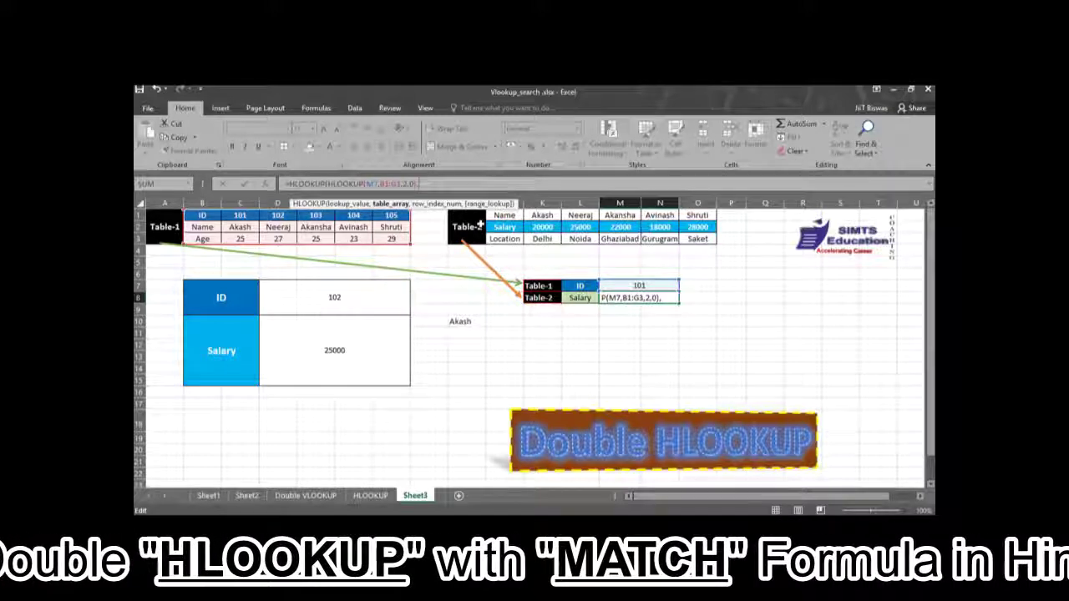
pyautogui.moveTo(500, 215); pyautogui.dragTo(700, 237)
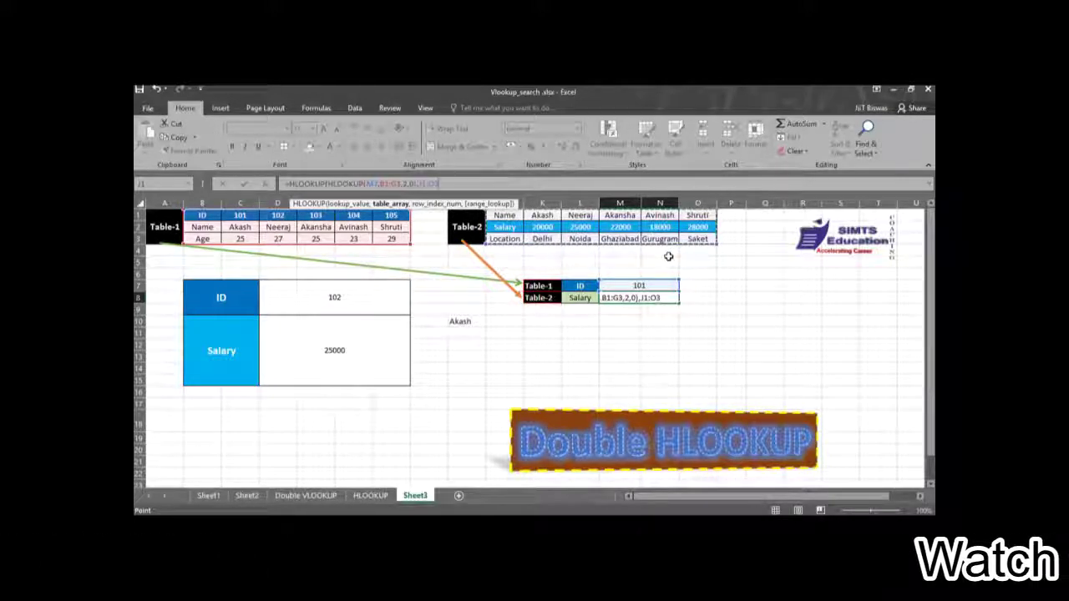
pyautogui.write(',')
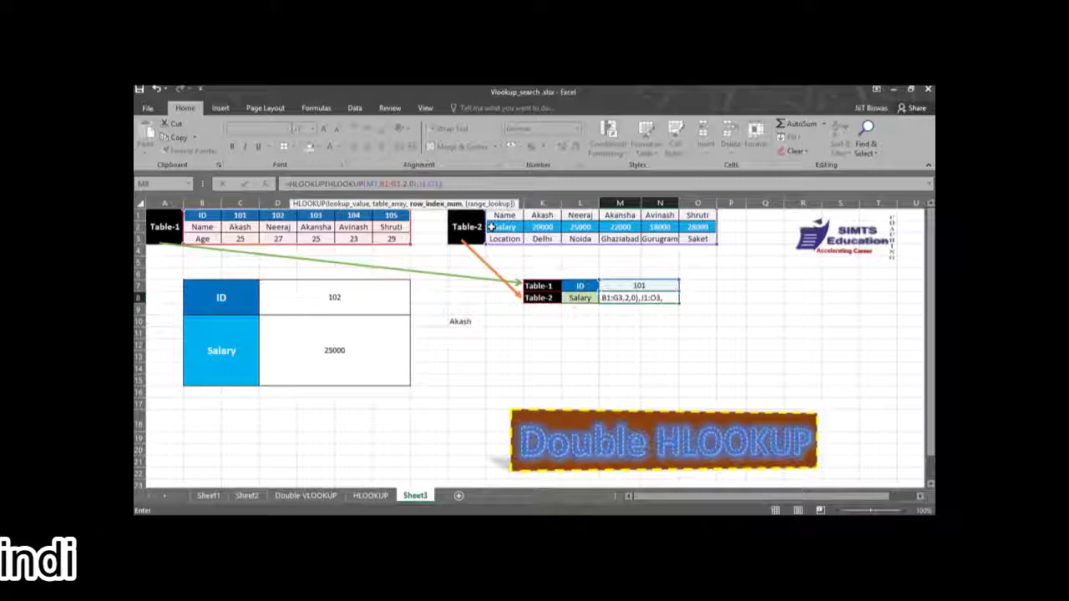
pyautogui.write('2')
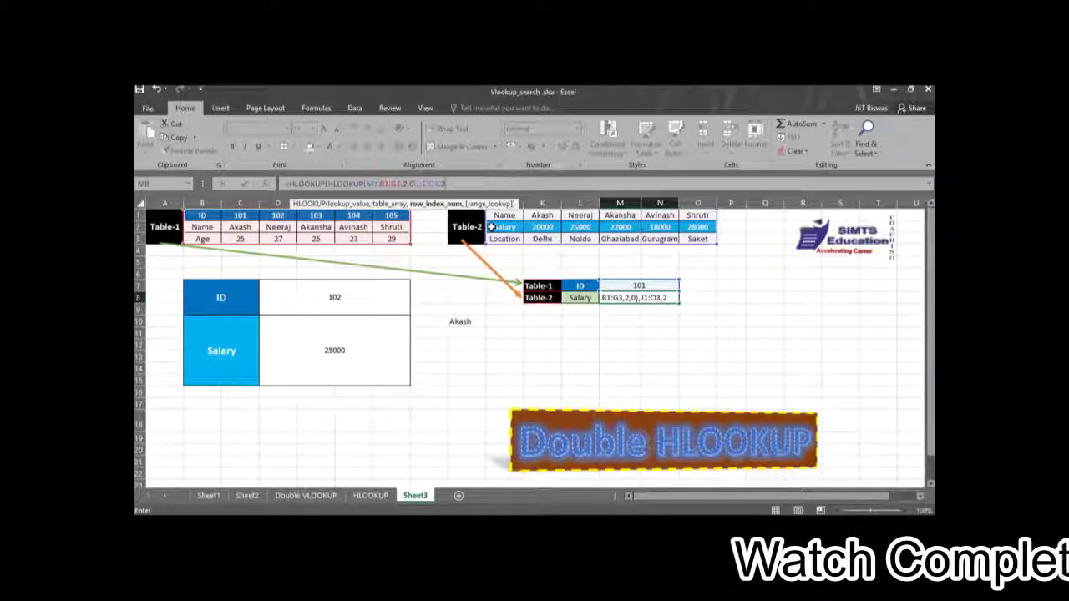
pyautogui.write(',')
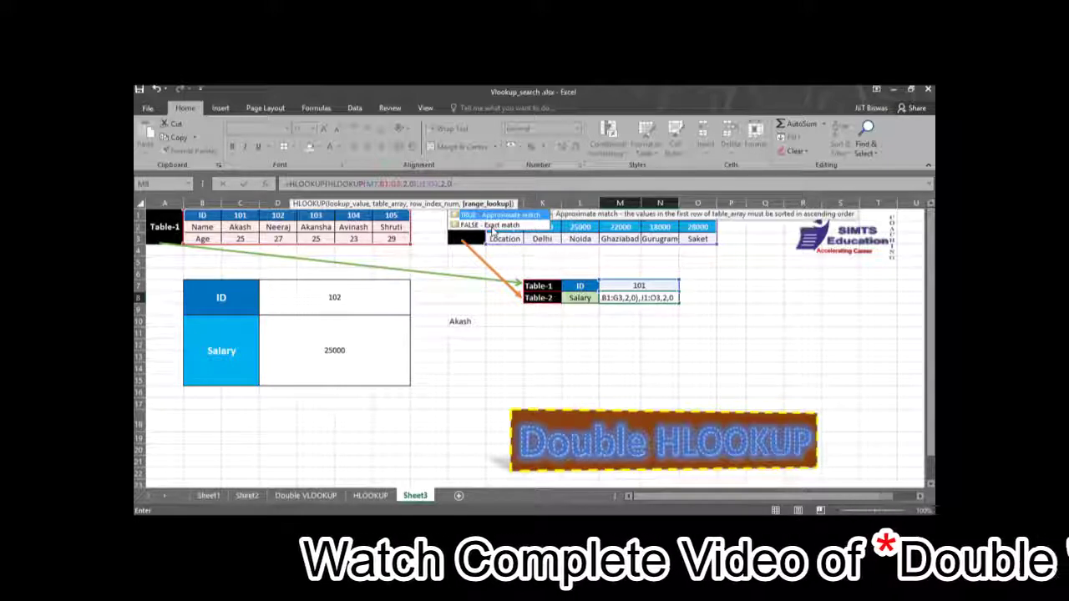
pyautogui.write('0)')
pyautogui.press('Return')
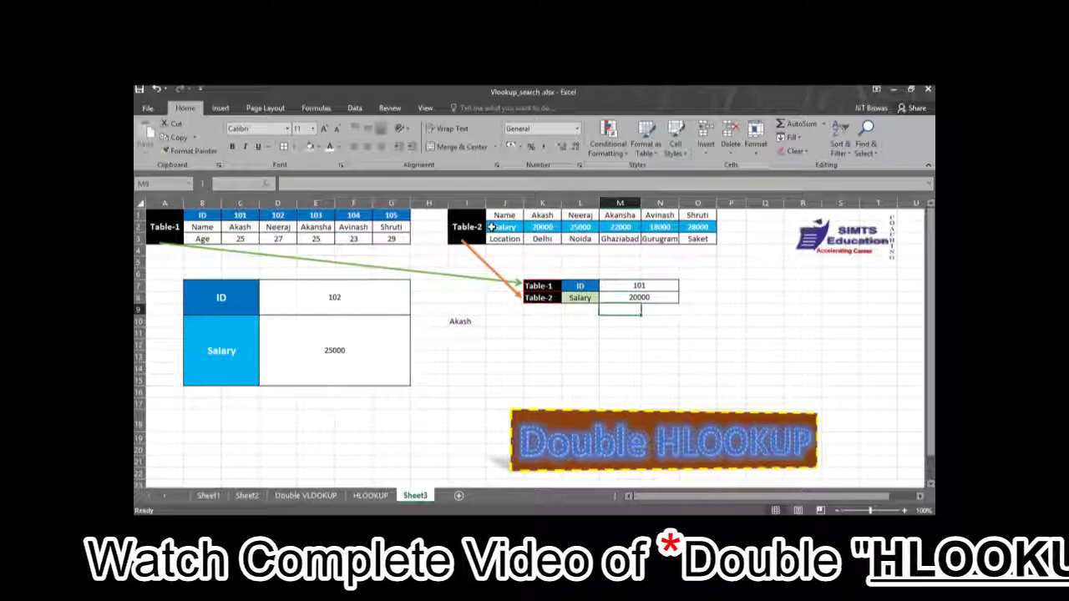
# Step: Check the 20000 salary result in M8, then select the ID cell M7
pyautogui.click(643, 298)
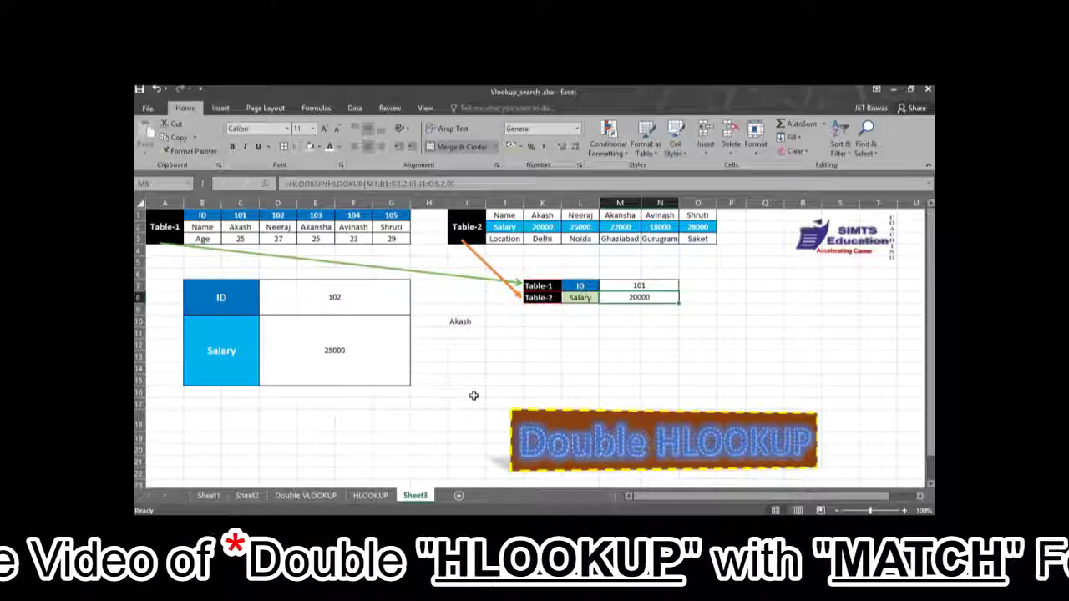
pyautogui.click(656, 334)
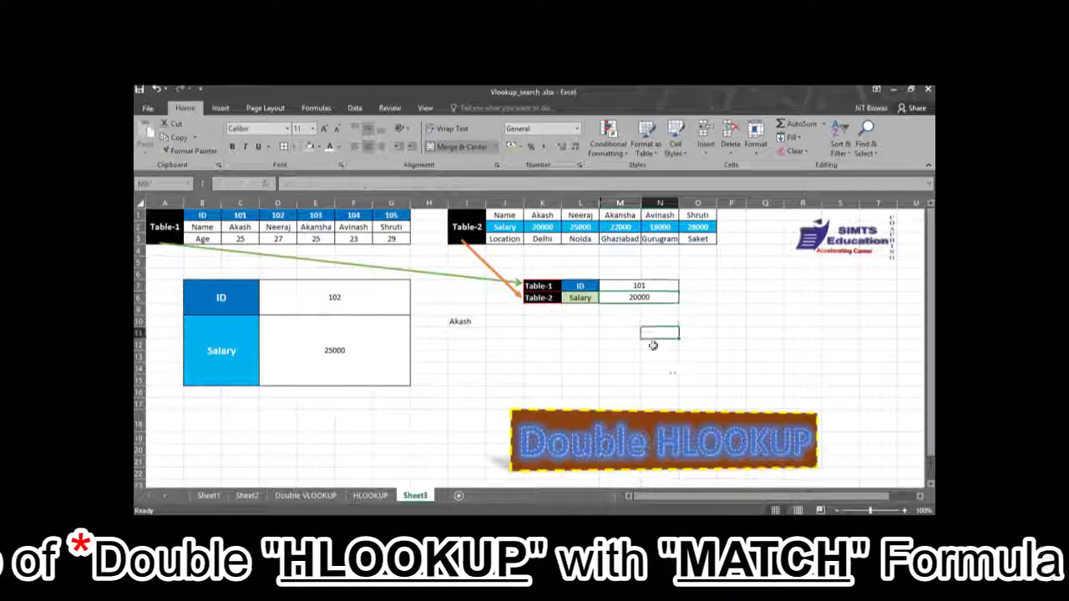
pyautogui.click(630, 299)
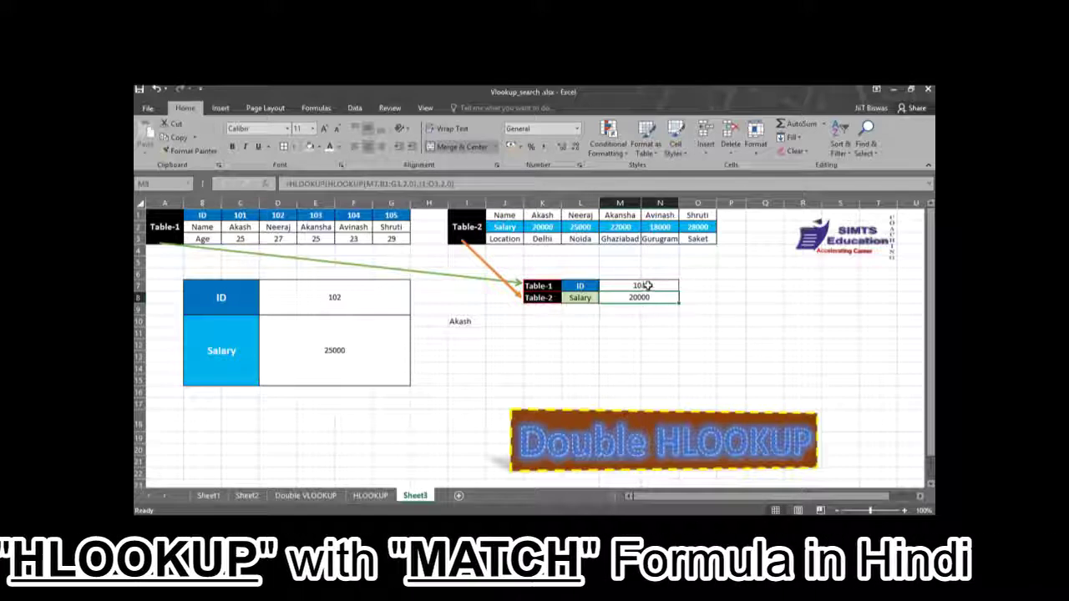
pyautogui.click(643, 286)
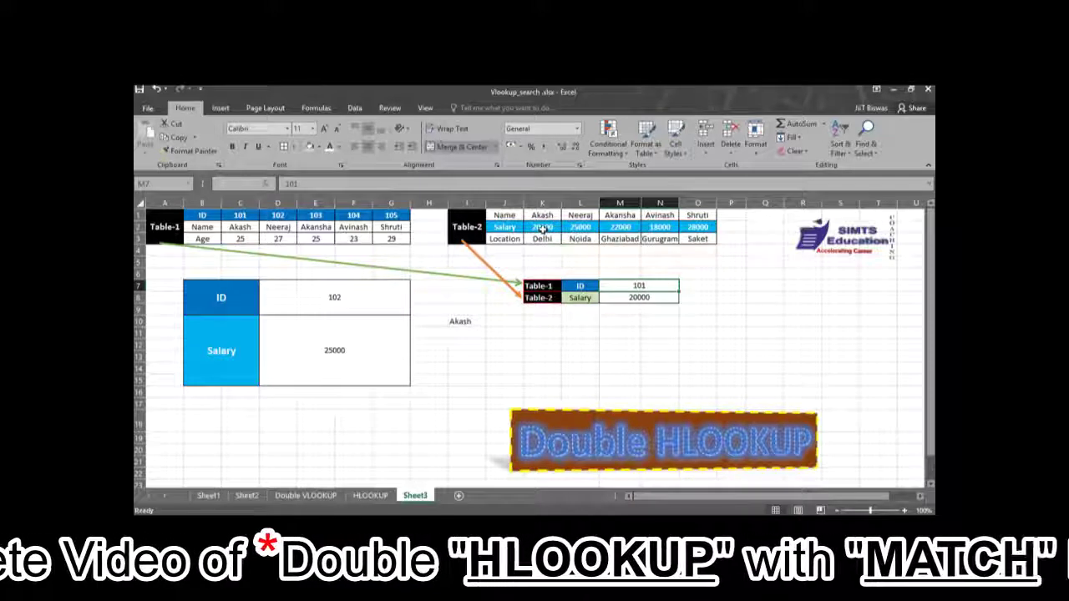
# Step: Change the ID in M7 to 105 so M8 shows salary 28000
pyautogui.click(639, 298)
pyautogui.click(638, 287)
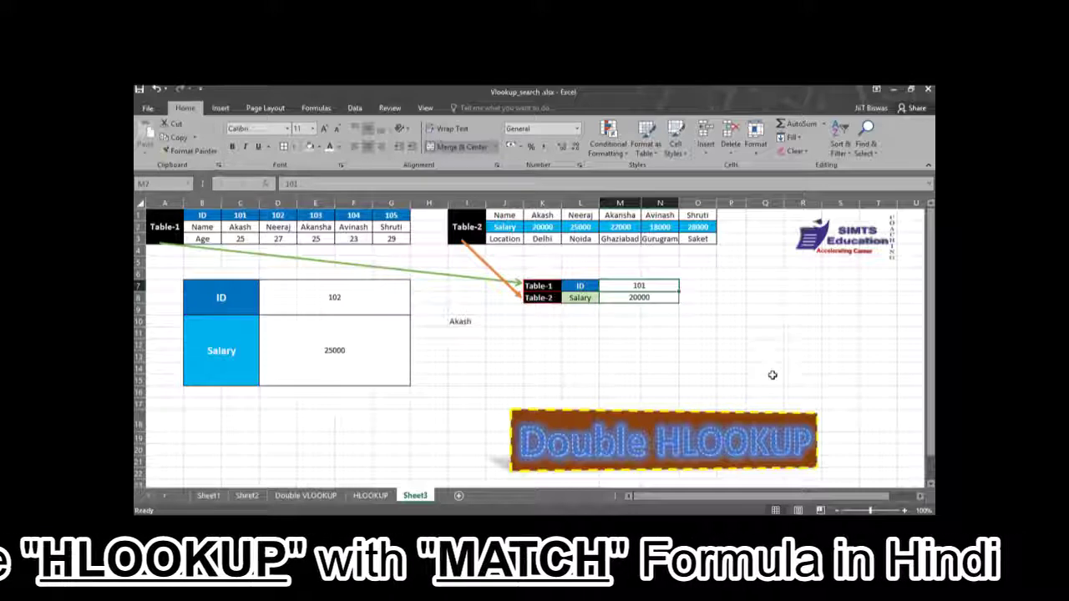
pyautogui.write('105')
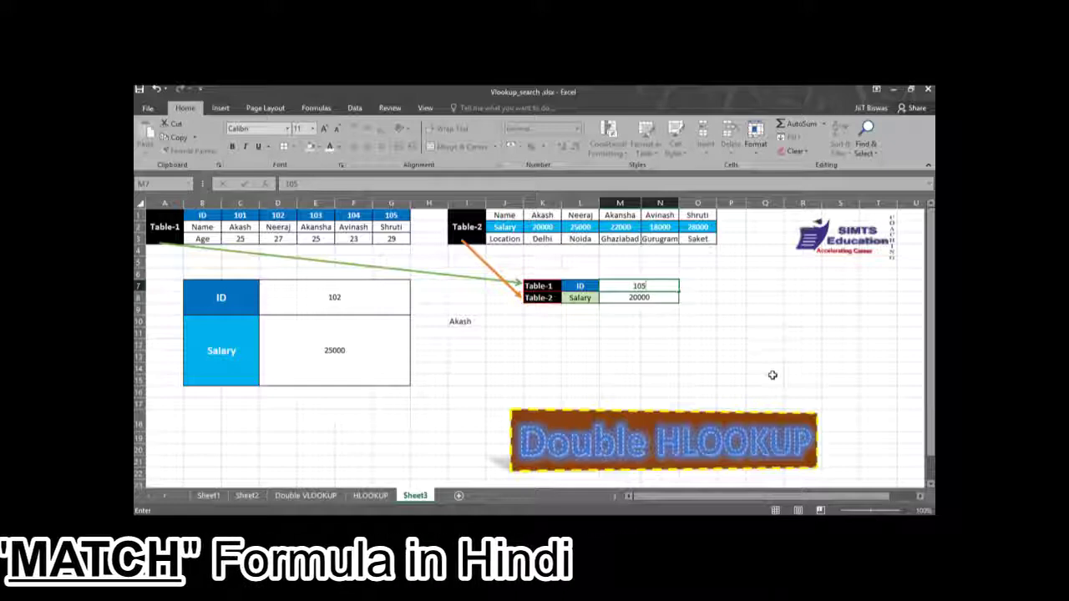
pyautogui.press('Return')
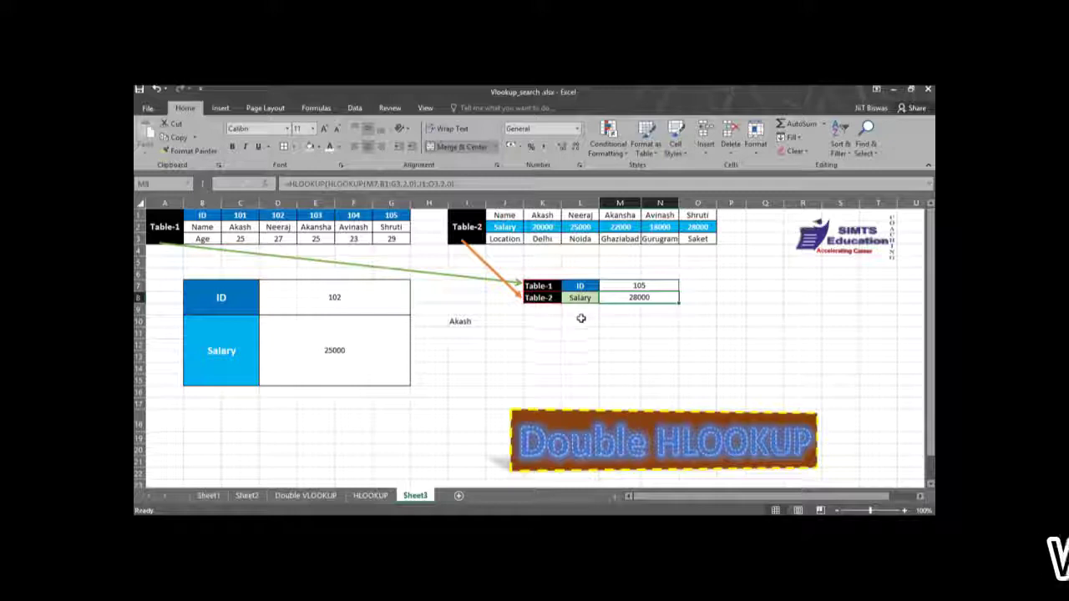
pyautogui.click(582, 298)
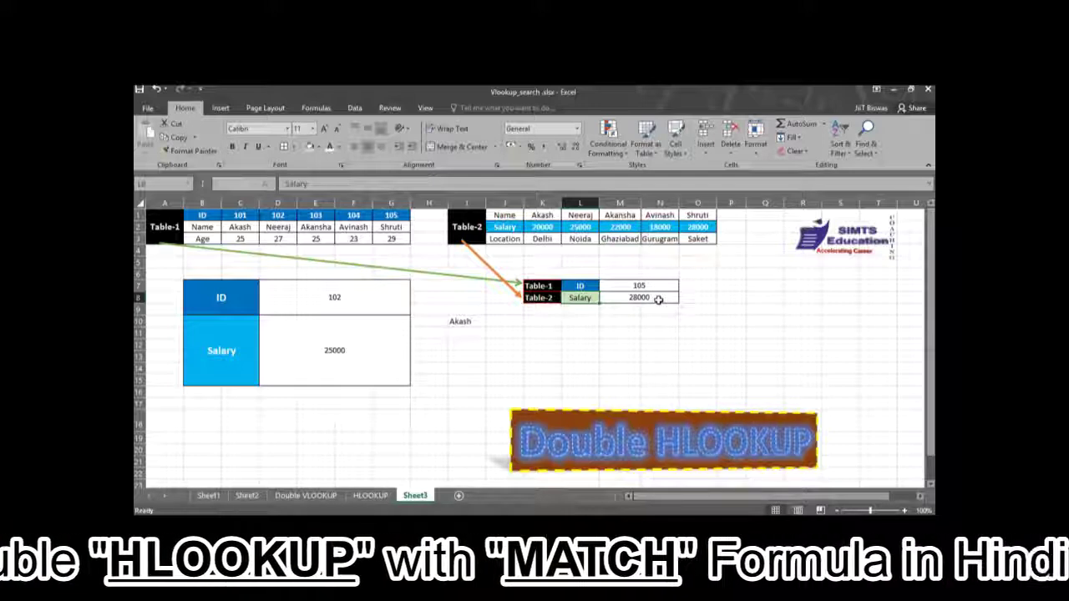
pyautogui.click(636, 299)
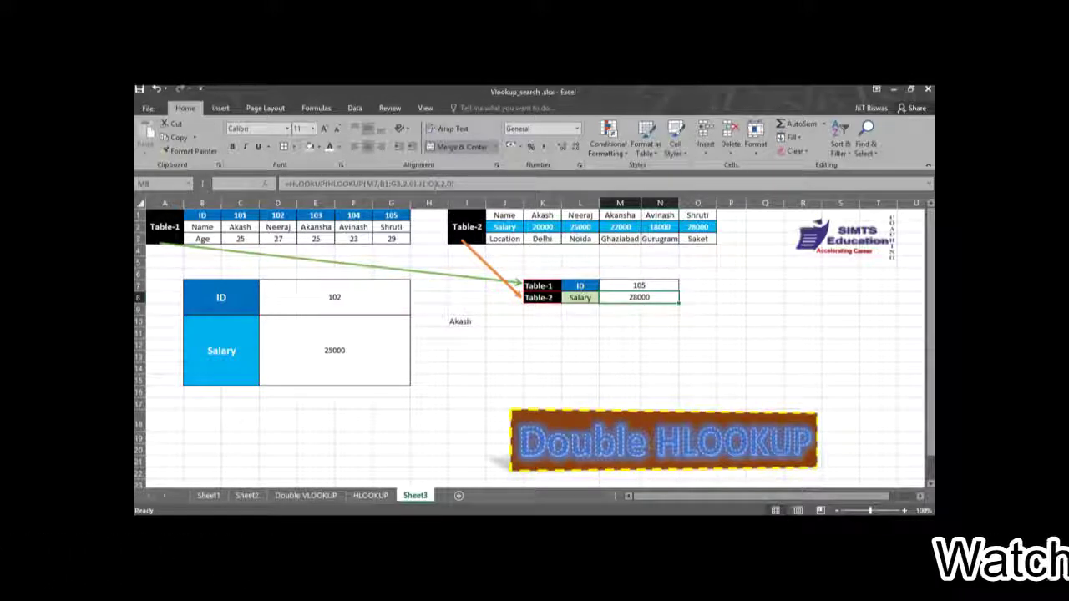
# Step: Replace the outer HLOOKUP's fixed row 2 in M8 with MATCH(L8,J1:J3,0)
pyautogui.click(443, 184)
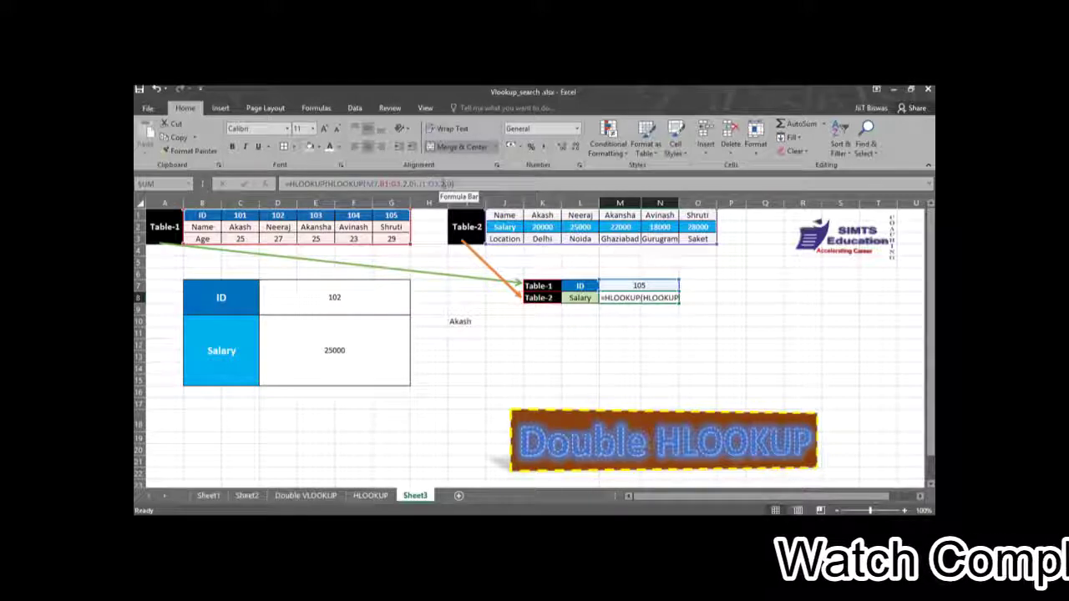
pyautogui.click(443, 184)
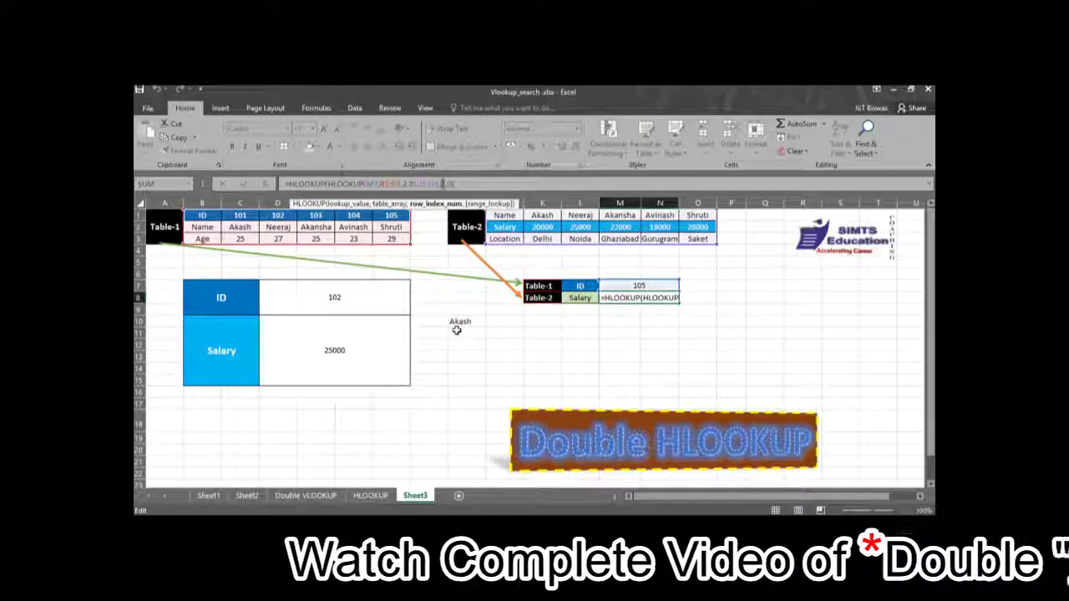
pyautogui.press('BackSpace')
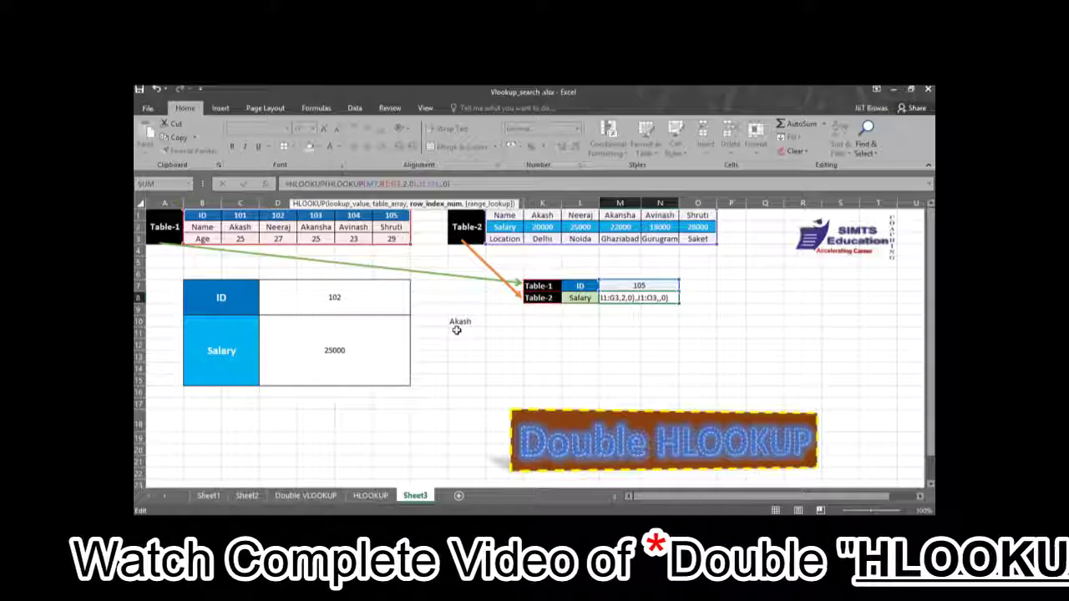
pyautogui.write('ma')
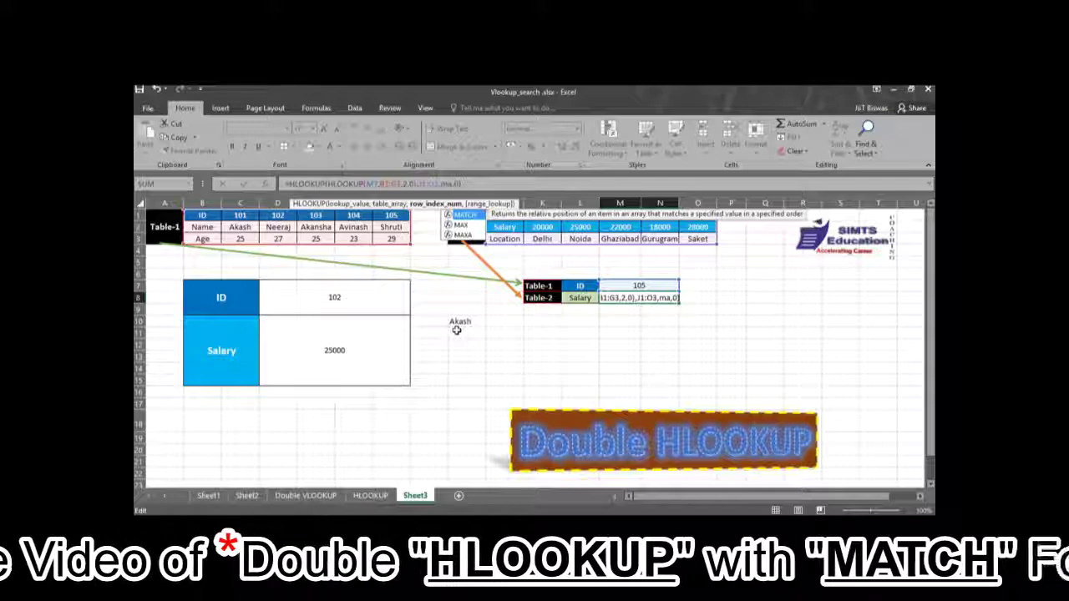
pyautogui.press('Tab')
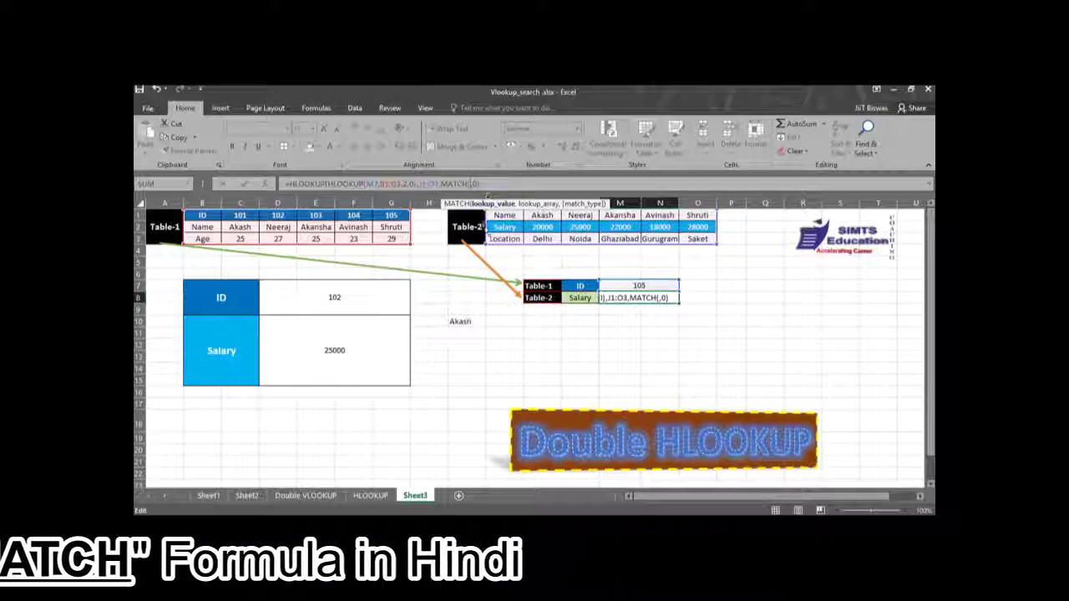
pyautogui.click(580, 299)
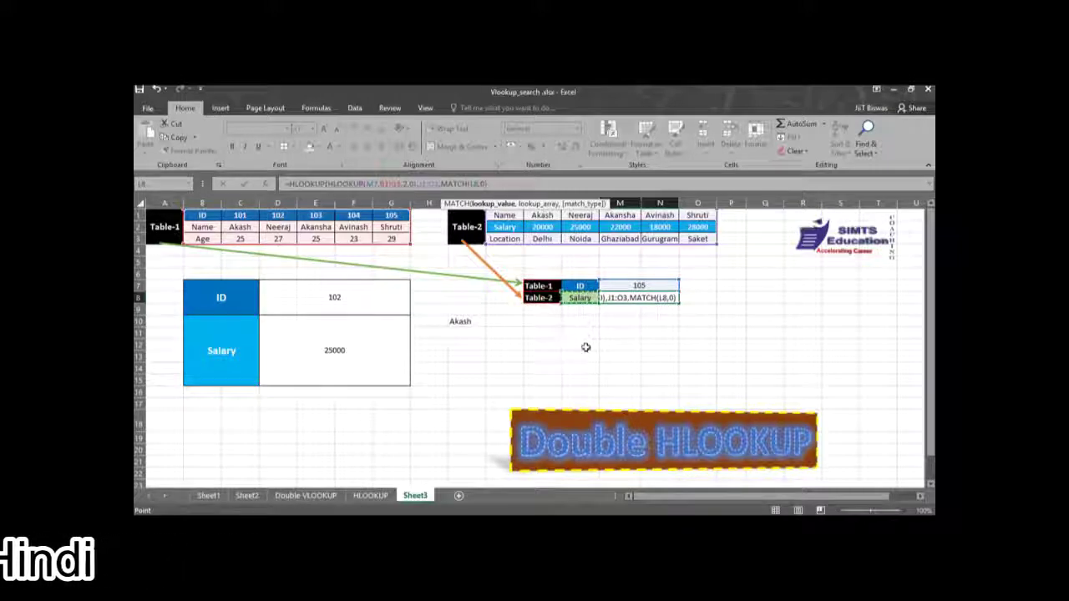
pyautogui.write(',')
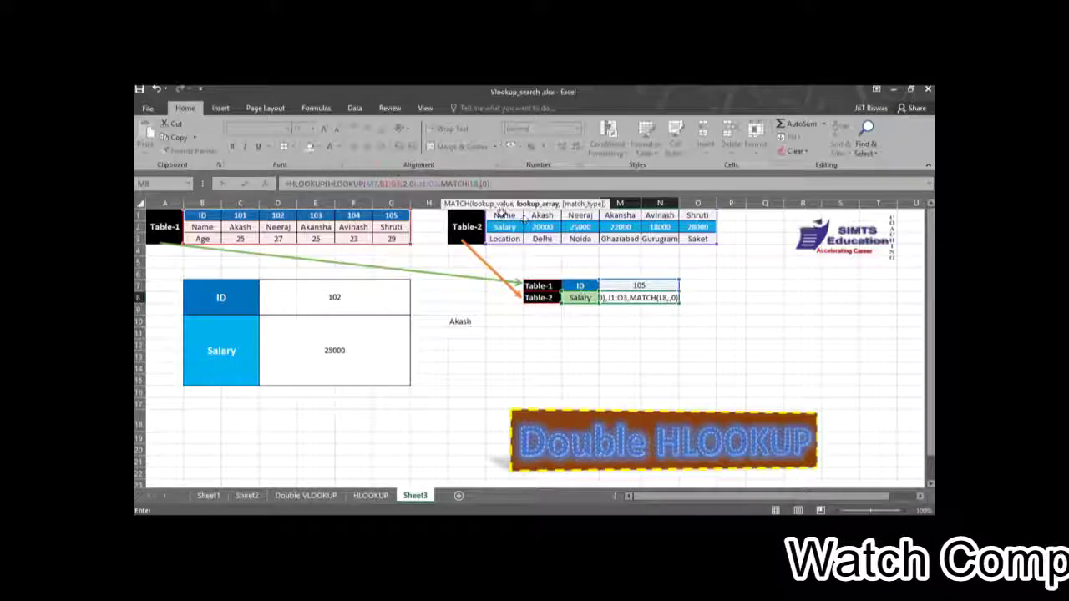
pyautogui.moveTo(503, 215); pyautogui.dragTo(504, 238)
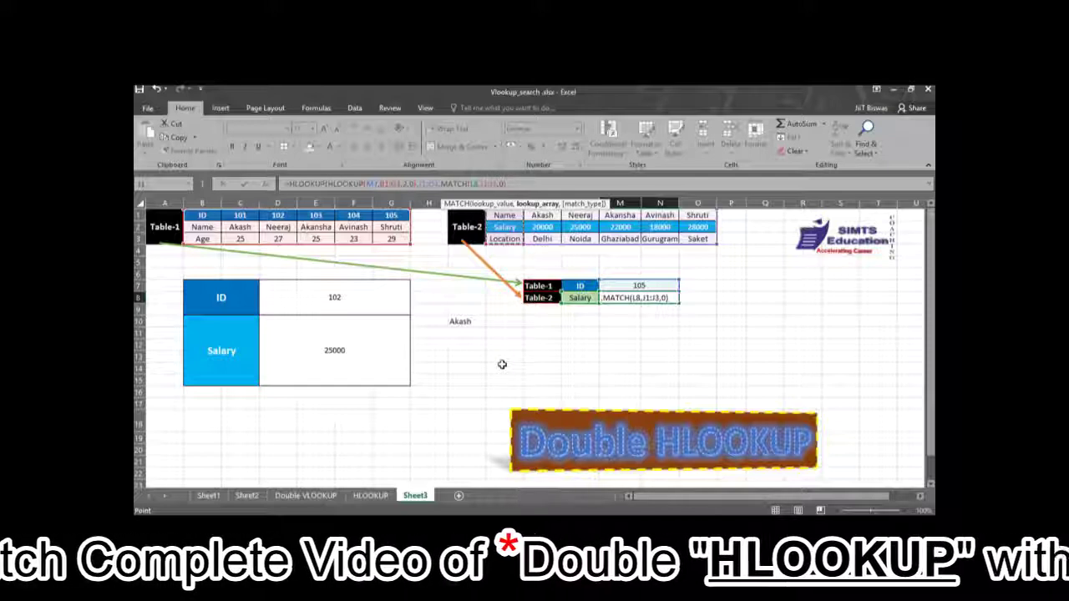
pyautogui.write(',')
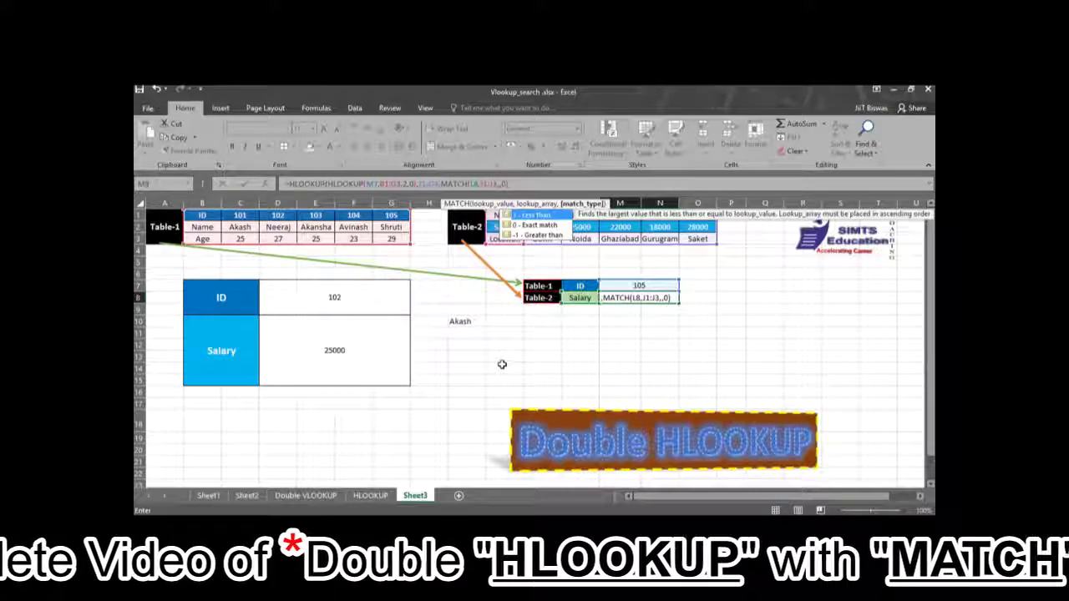
pyautogui.write('0')
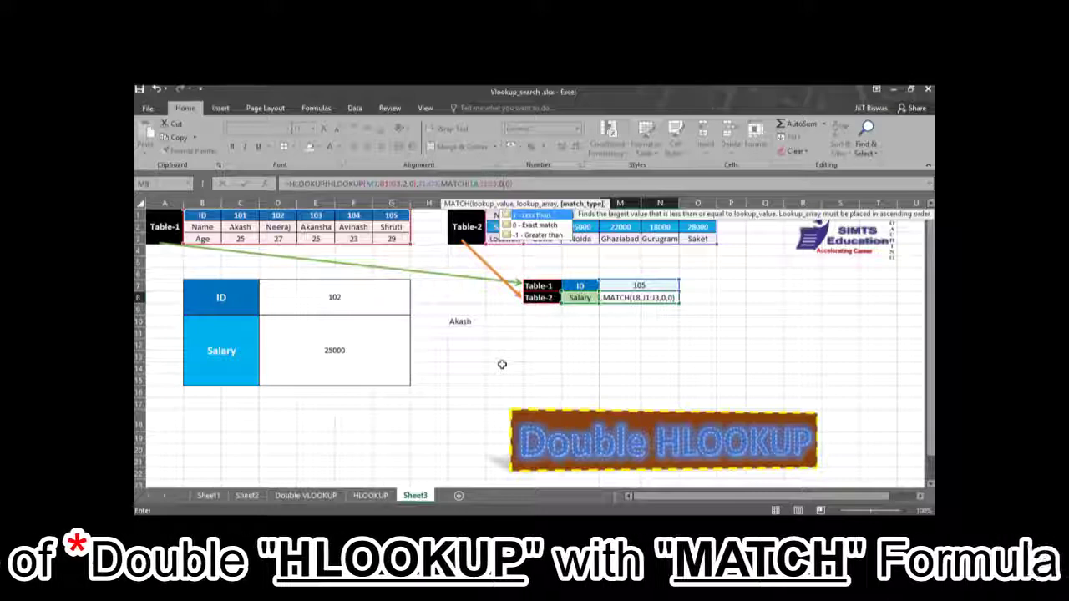
pyautogui.write(')')
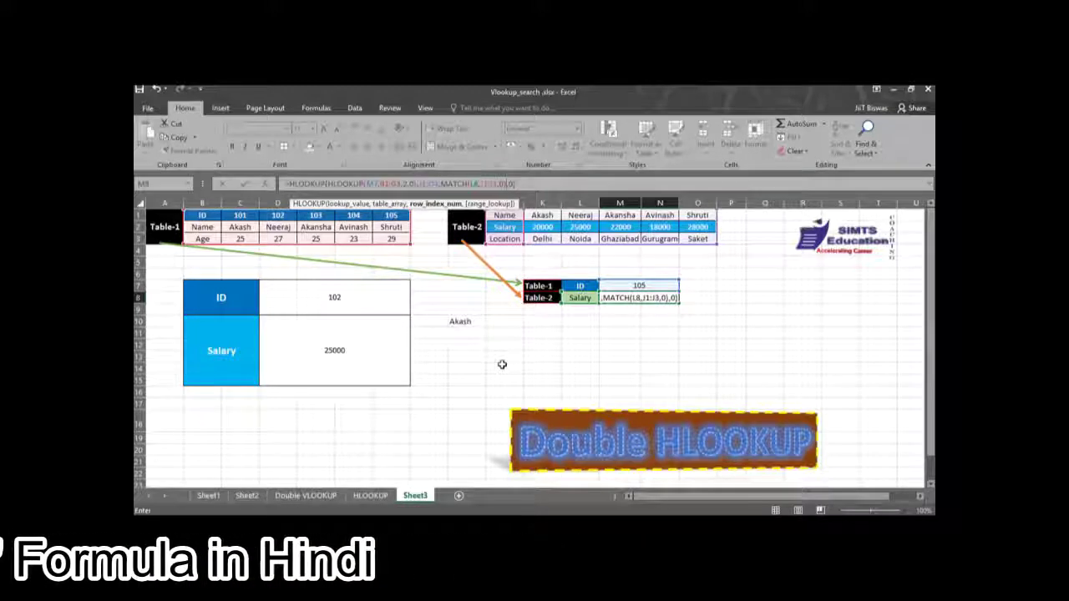
pyautogui.press('Return')
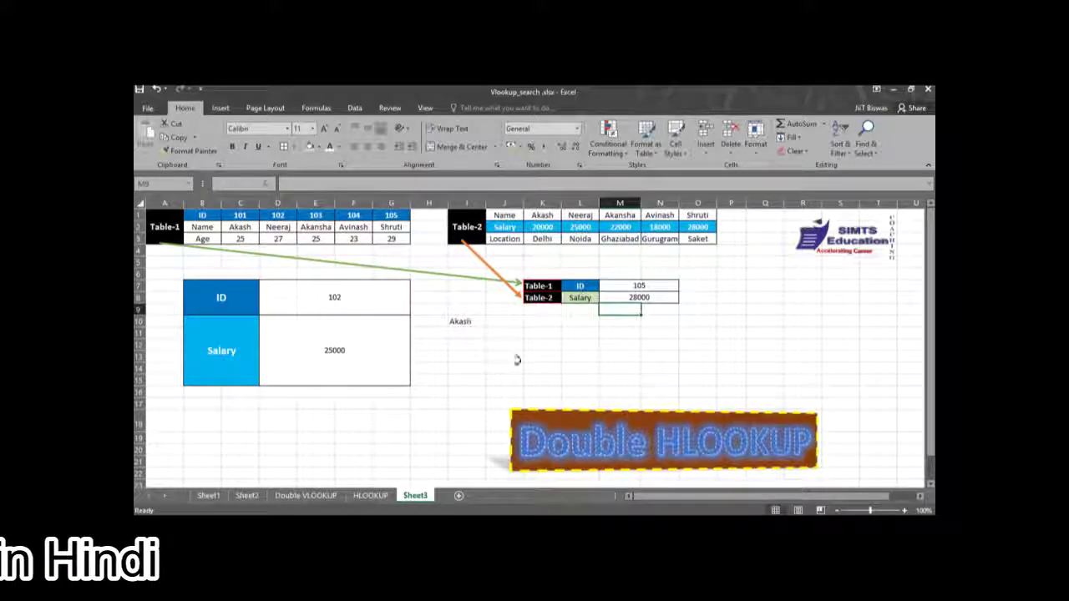
pyautogui.click(585, 298)
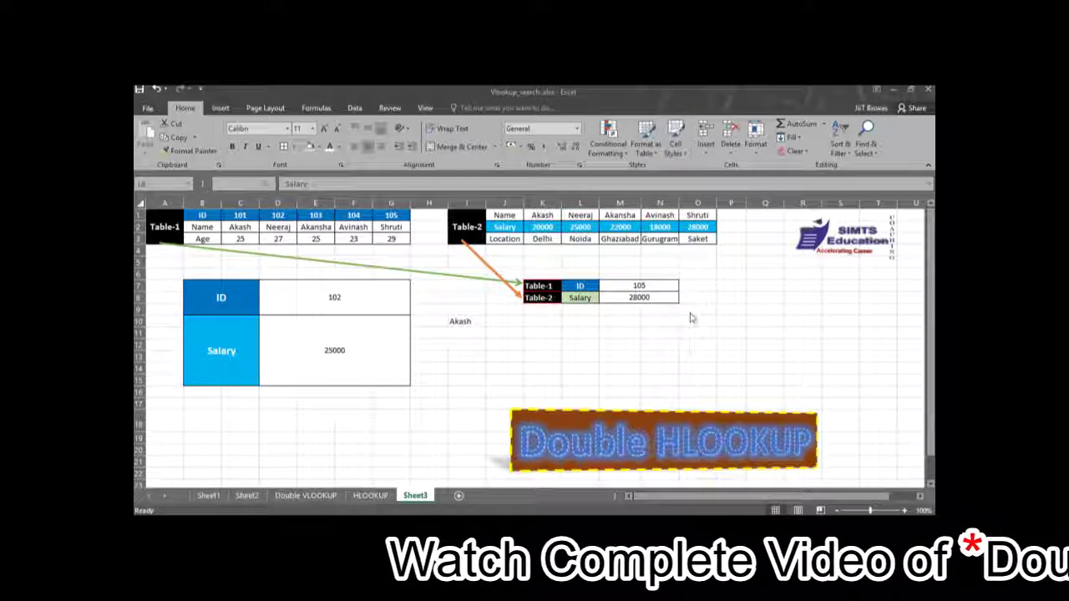
# Step: Set the field in L8 to Location and change the ID in M7 to 103
pyautogui.click(585, 297)
pyautogui.write('Locatio')
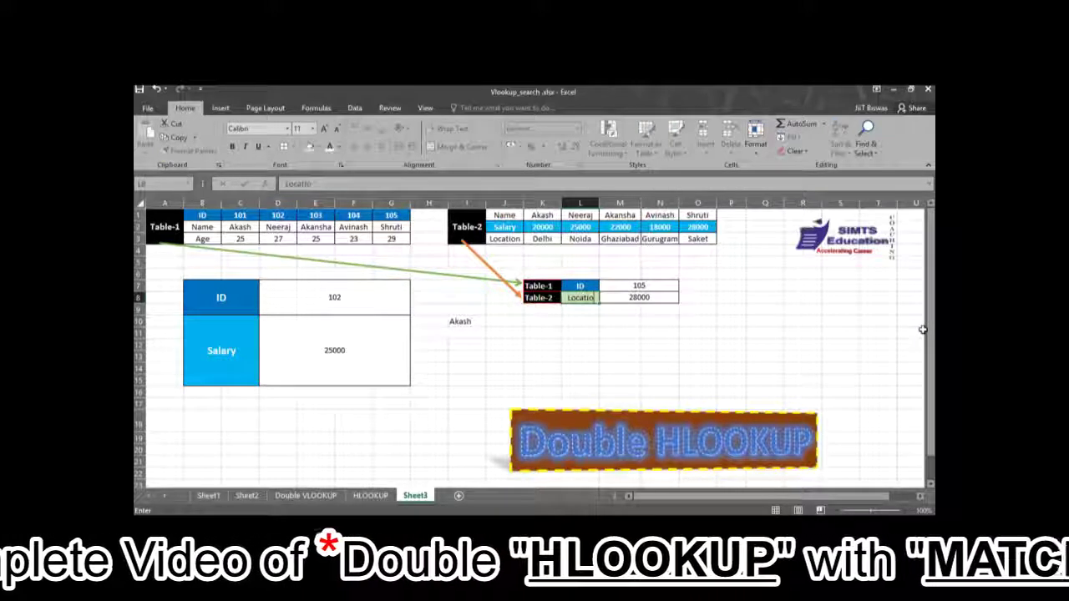
pyautogui.write('n')
pyautogui.hotkey('ctrl', 'Return')
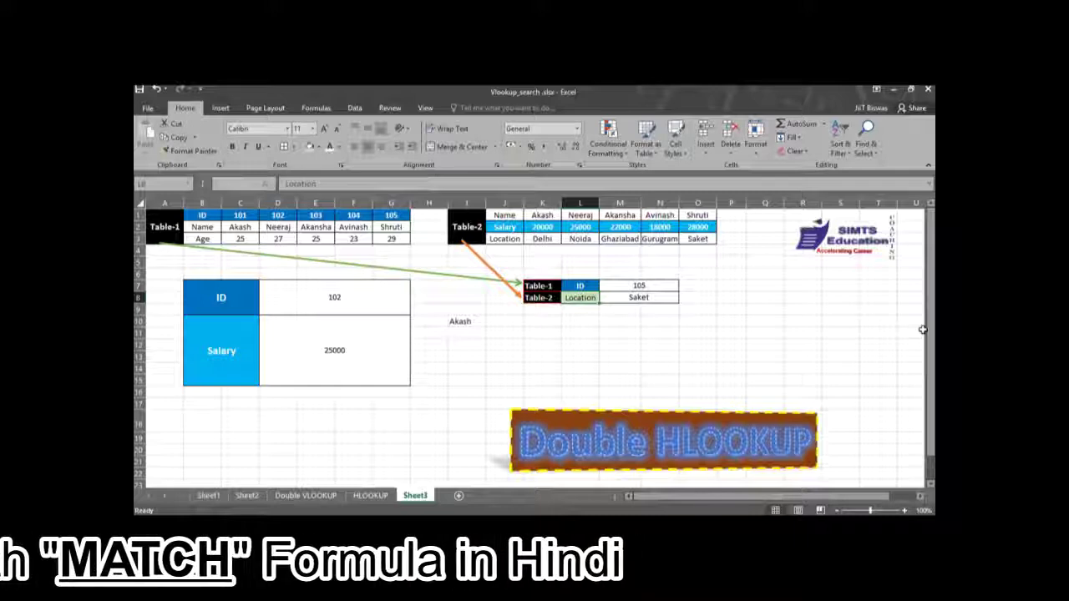
pyautogui.click(639, 285)
pyautogui.write('103')
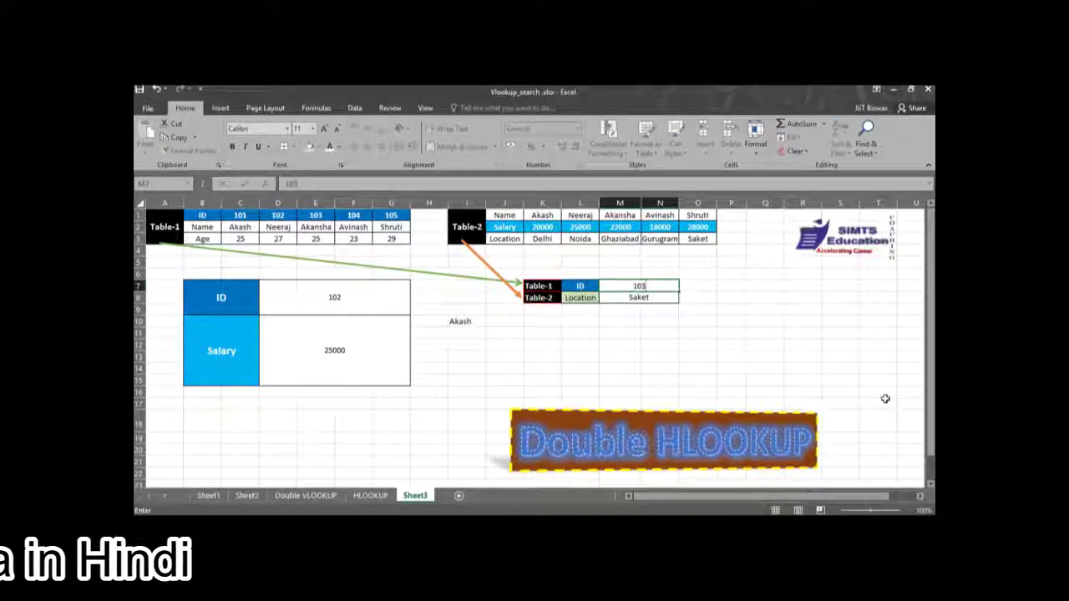
pyautogui.press('Return')
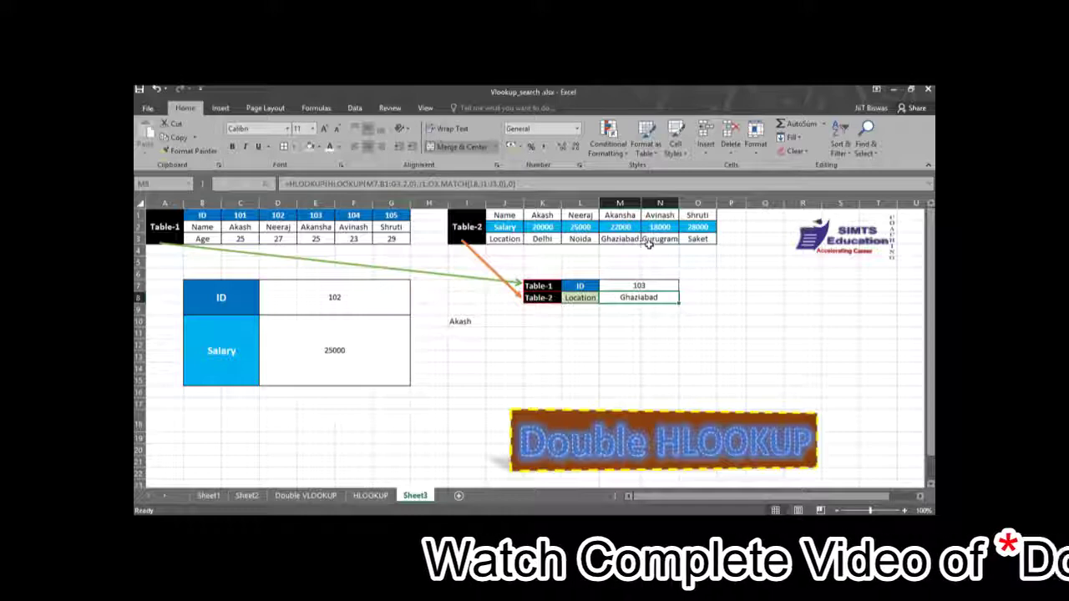
# Step: Change L8 to Name so M8 returns Akansha
pyautogui.click(592, 297)
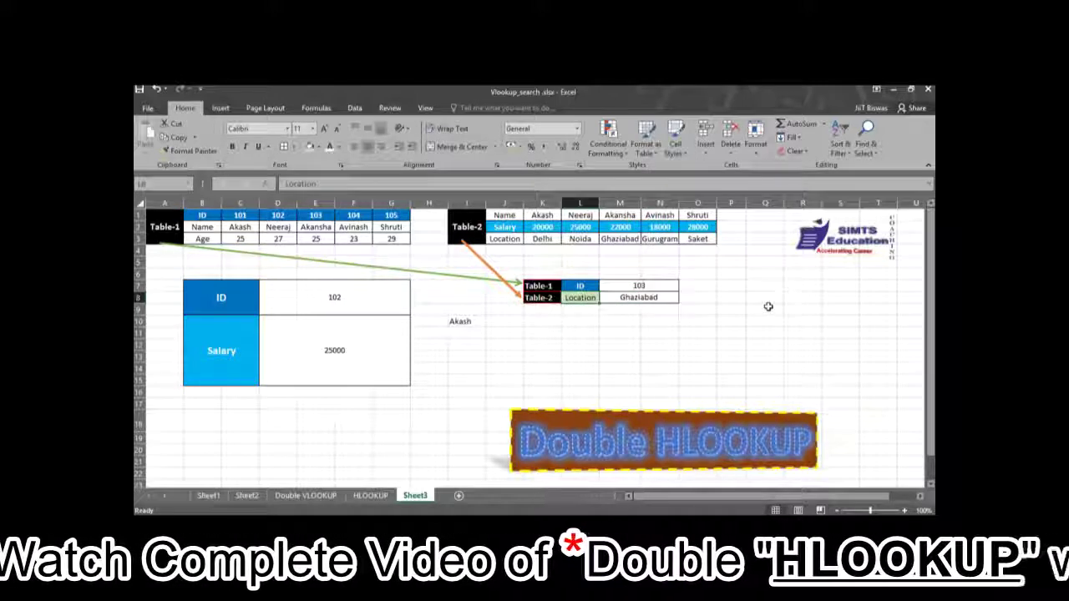
pyautogui.write('Name')
pyautogui.press('Return')
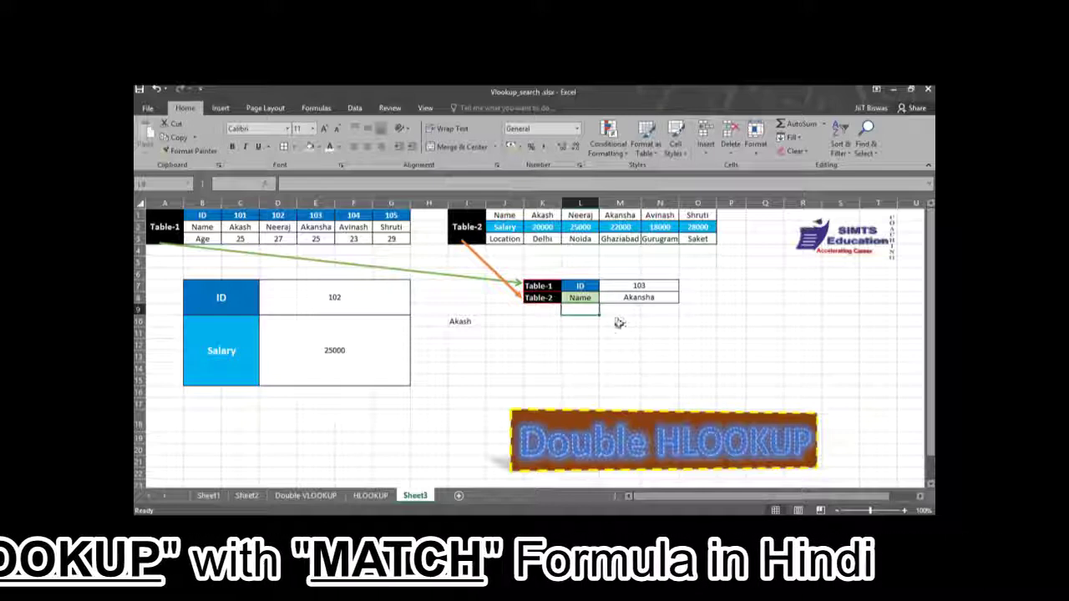
# Step: Set L8 to Salary, then enter a misspelled field name to produce #N/A
pyautogui.press('Up')
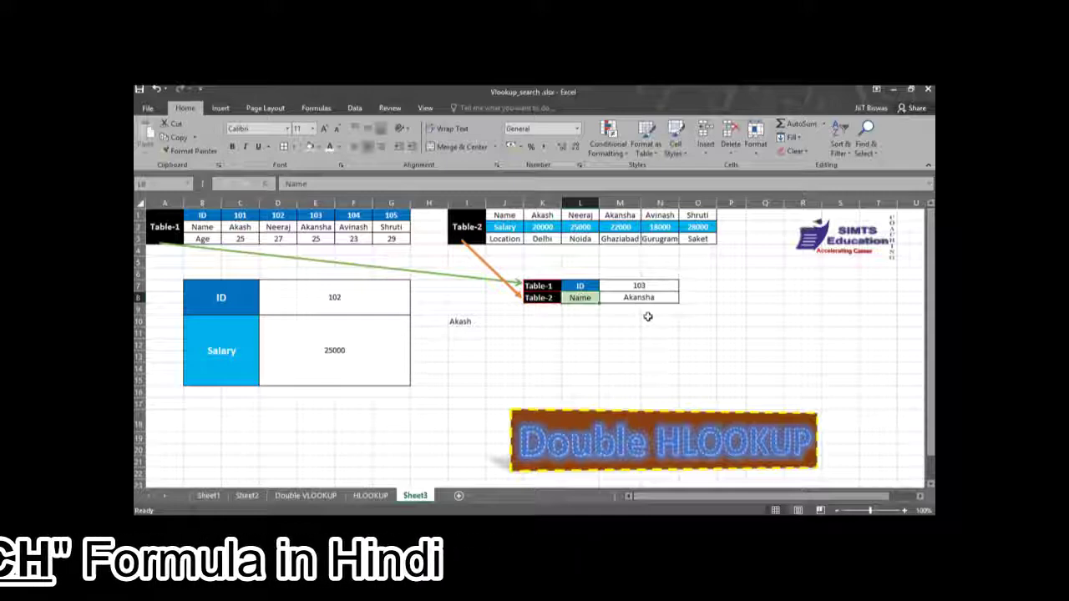
pyautogui.write('Salary')
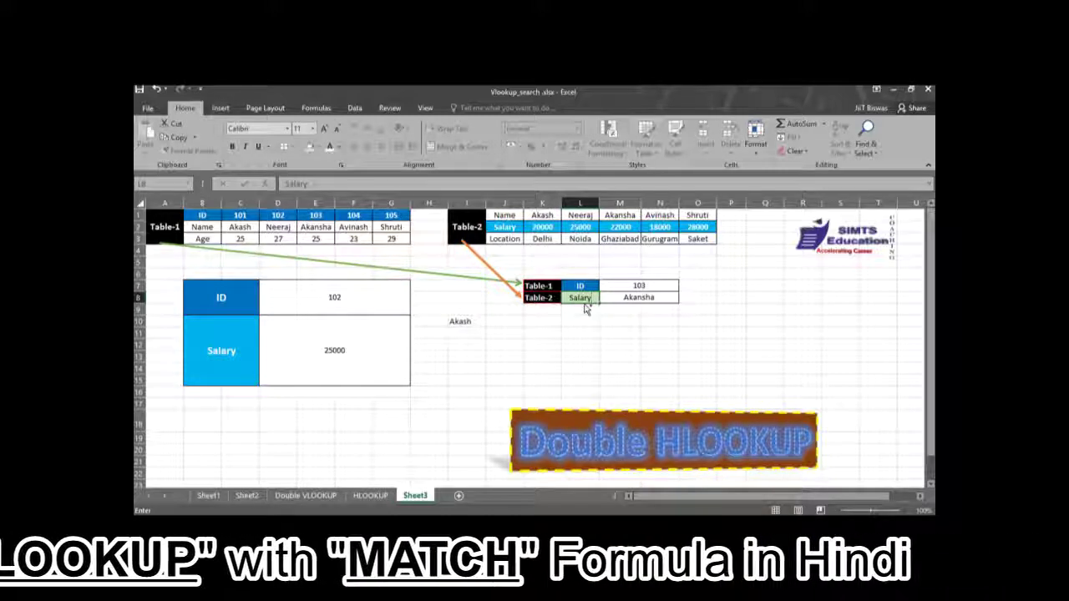
pyautogui.hotkey('ctrl', 'Return')
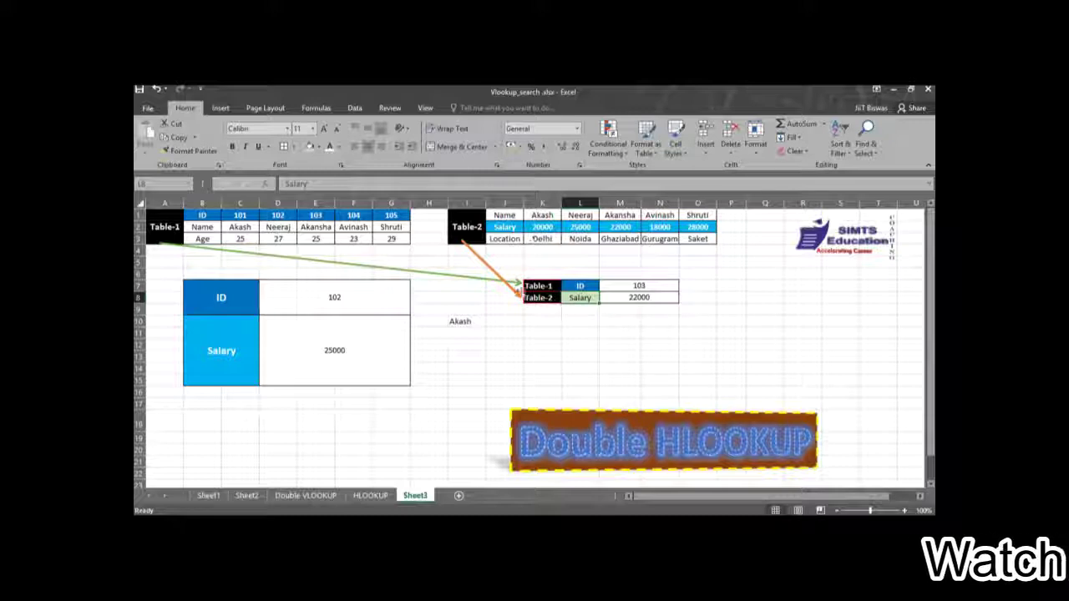
pyautogui.hotkey('ctrl', 'c')
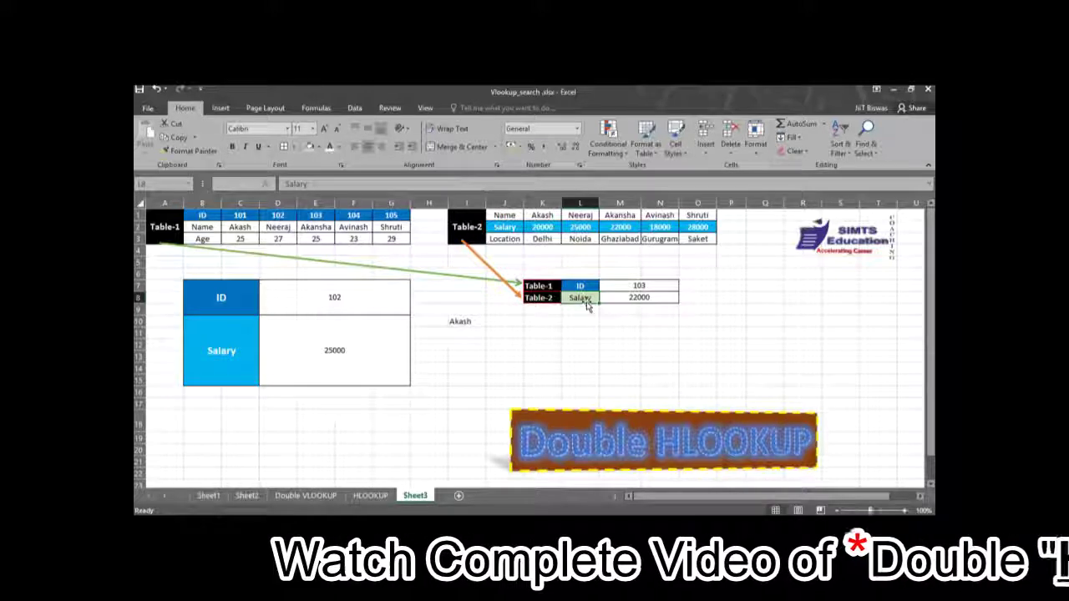
pyautogui.press('F2')
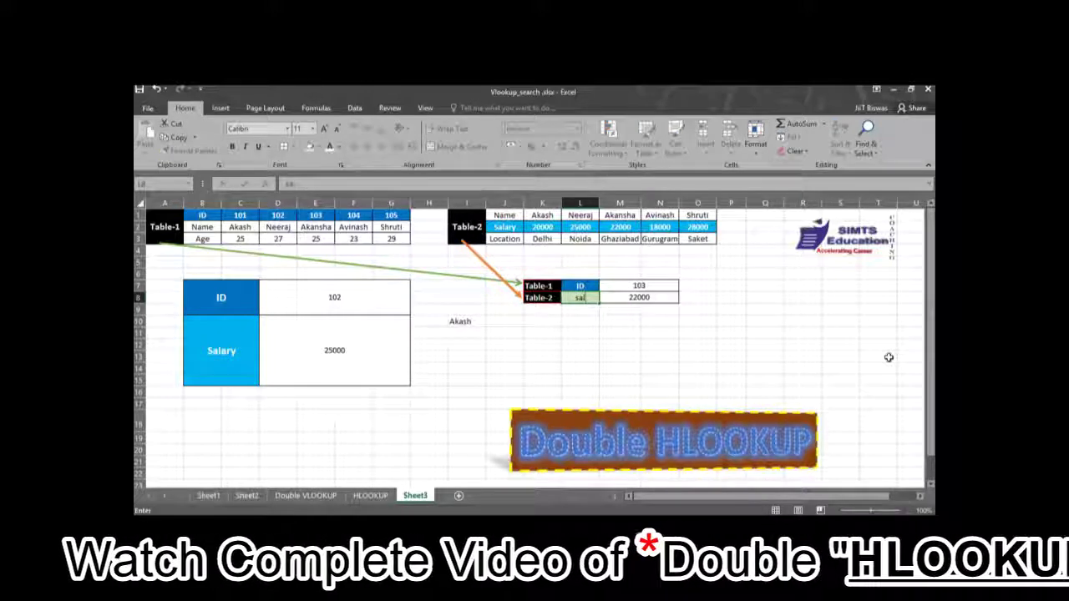
pyautogui.write('salary')
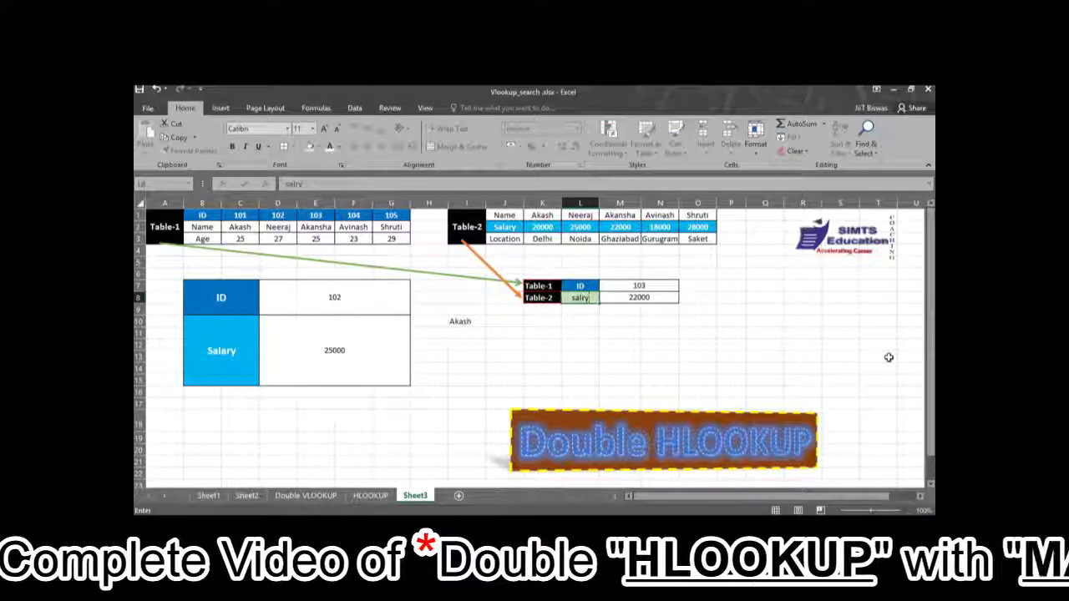
pyautogui.press('Return')
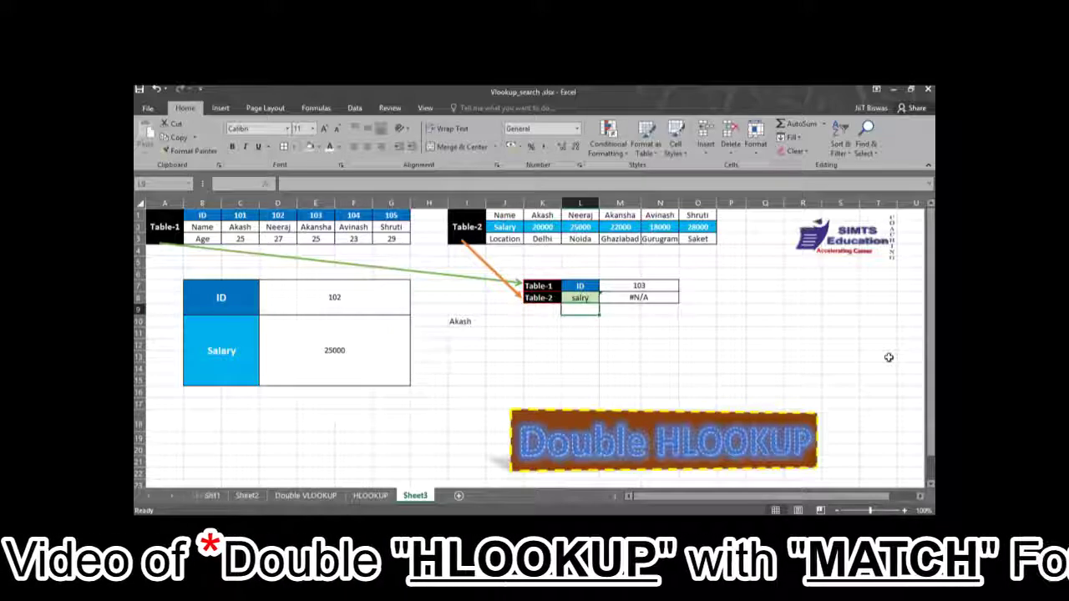
pyautogui.press('Up')
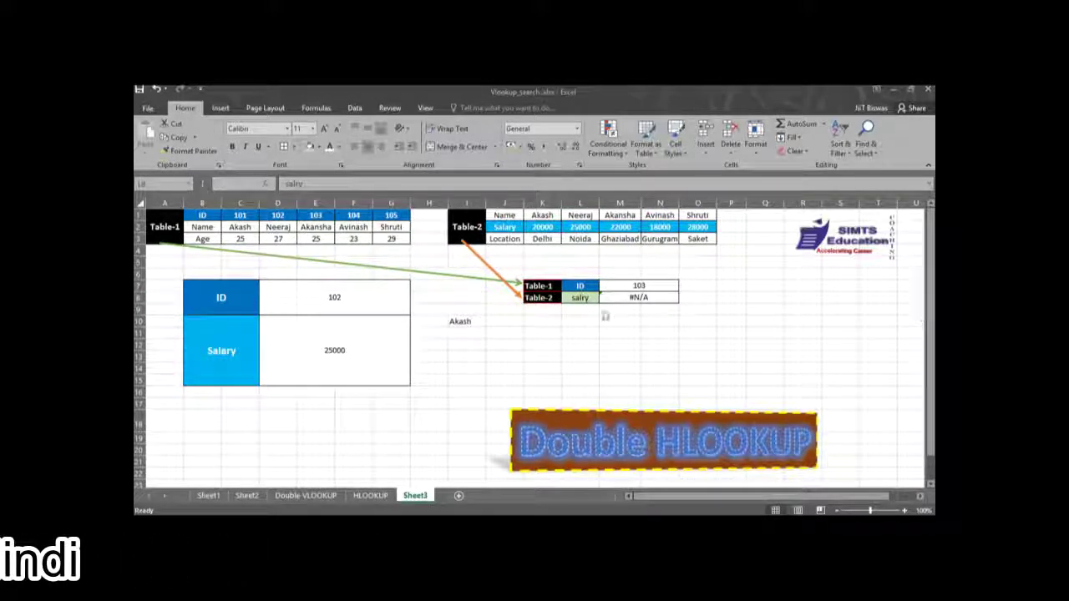
# Step: Correct L8 to salary so M8 shows 22000 again
pyautogui.click(582, 299)
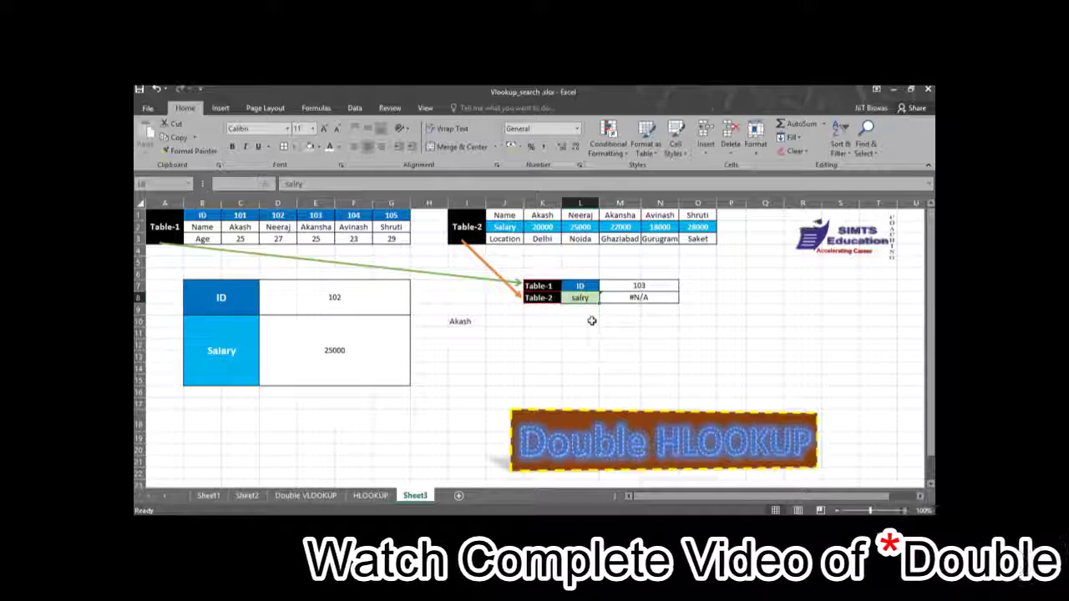
pyautogui.write('salary')
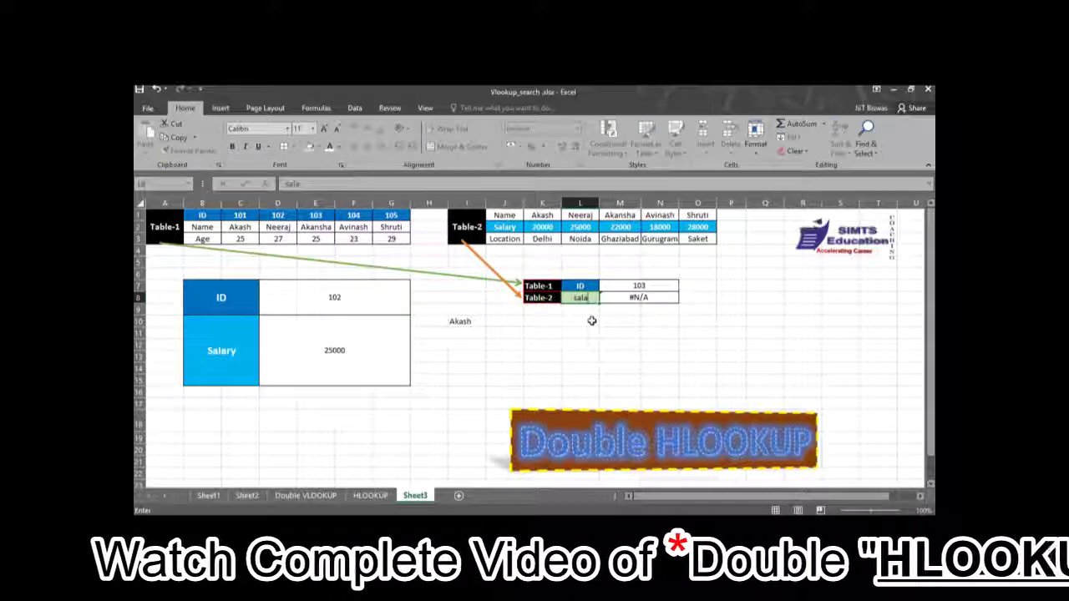
pyautogui.press('Return')
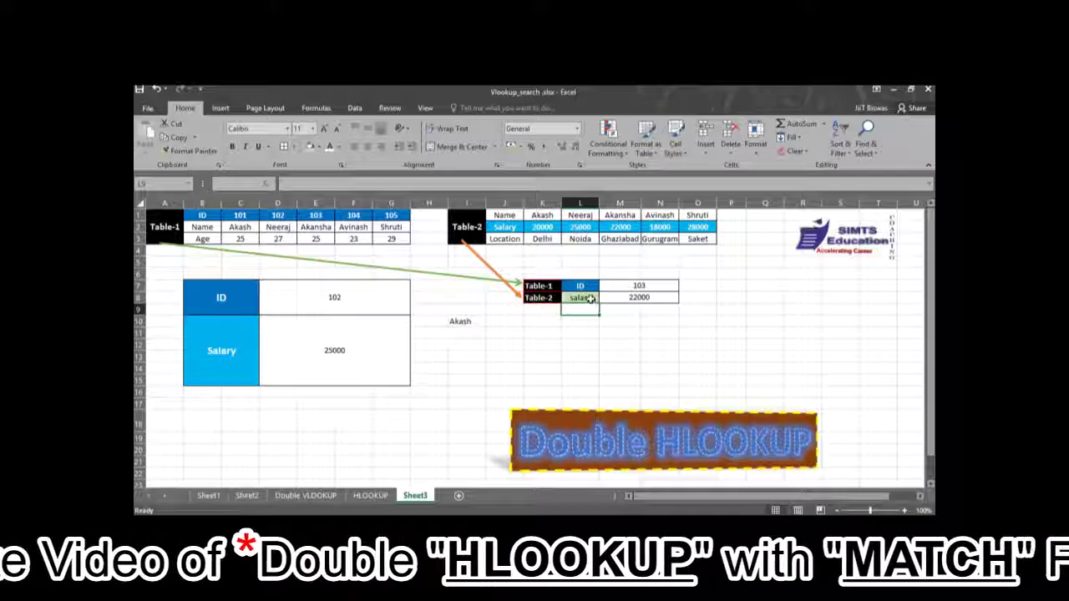
pyautogui.press('Up')
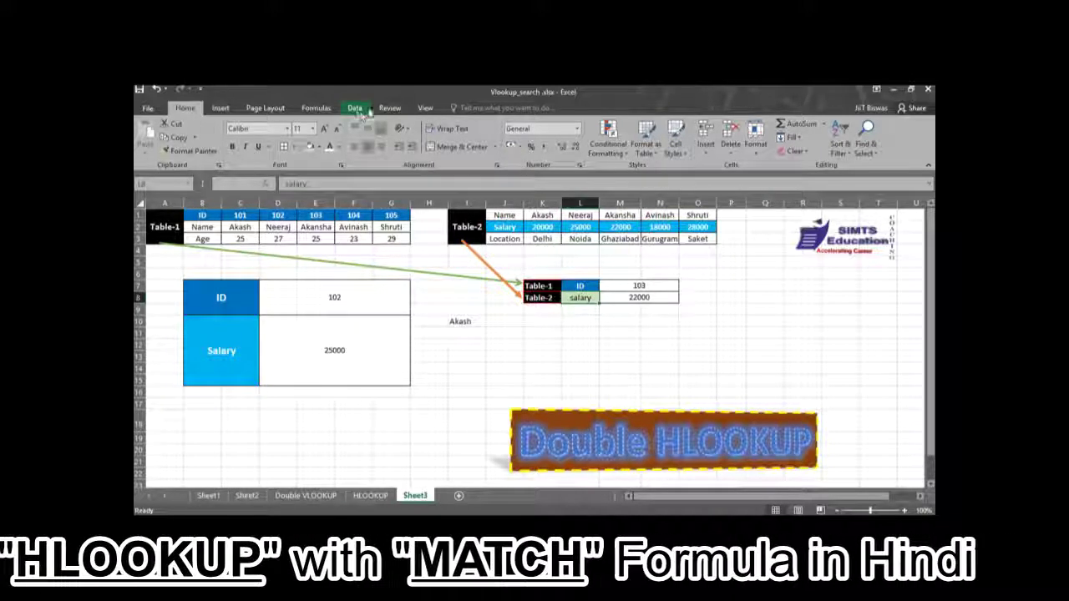
pyautogui.click(355, 110)
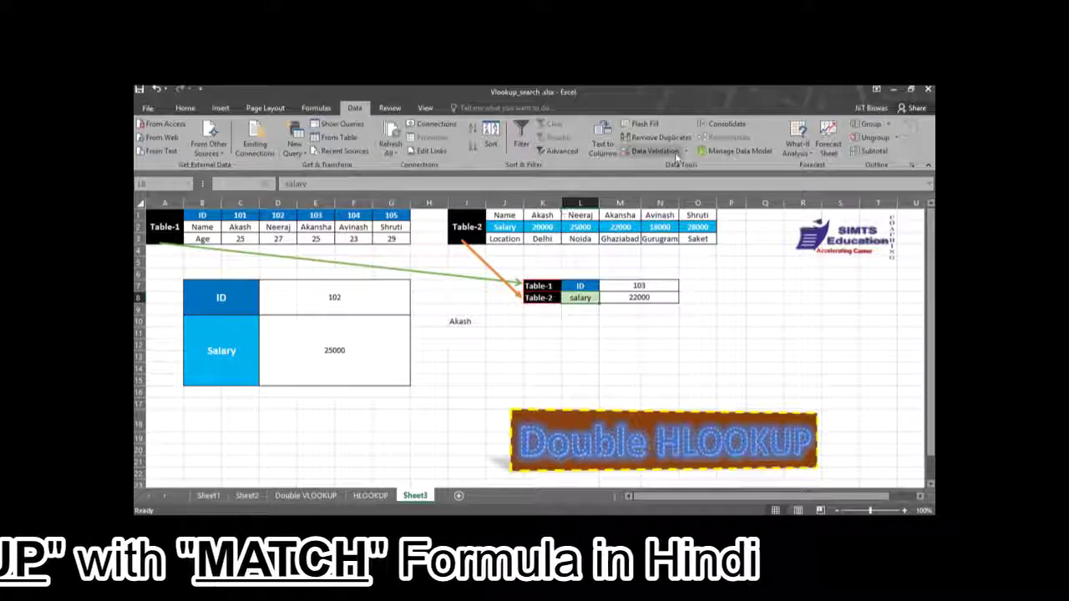
# Step: Add list validation to L8 sourced from the field names in J1:J3
pyautogui.click(685, 150)
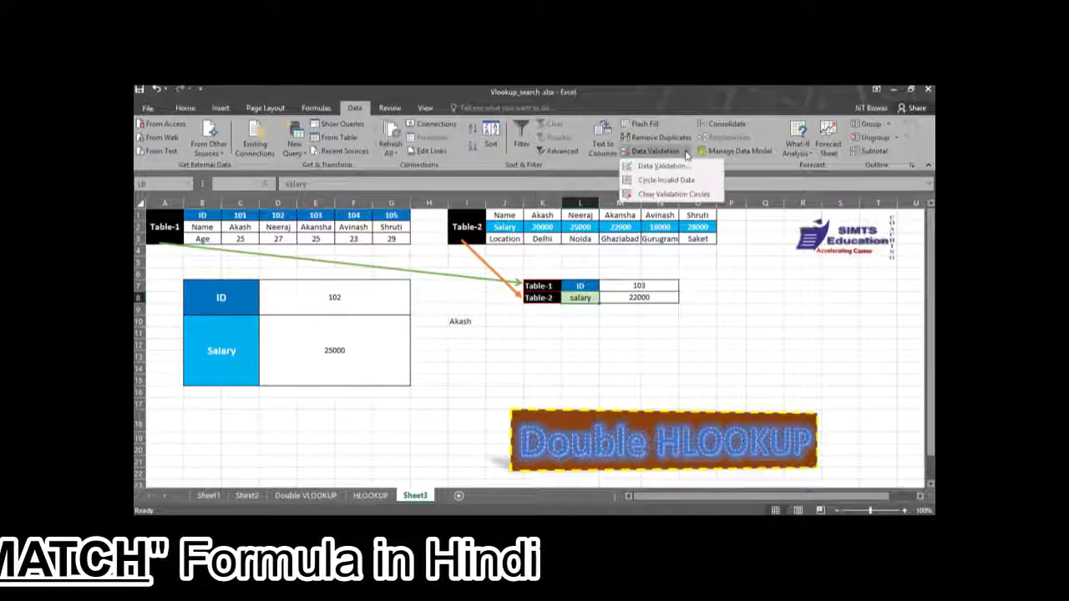
pyautogui.click(679, 173)
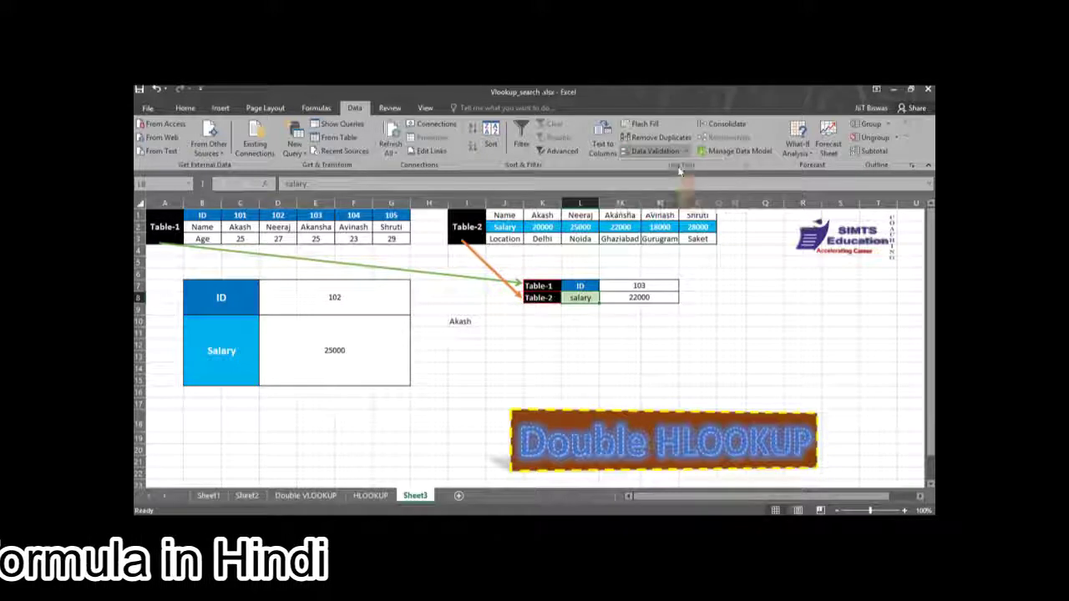
pyautogui.moveTo(718, 189); pyautogui.dragTo(758, 178)
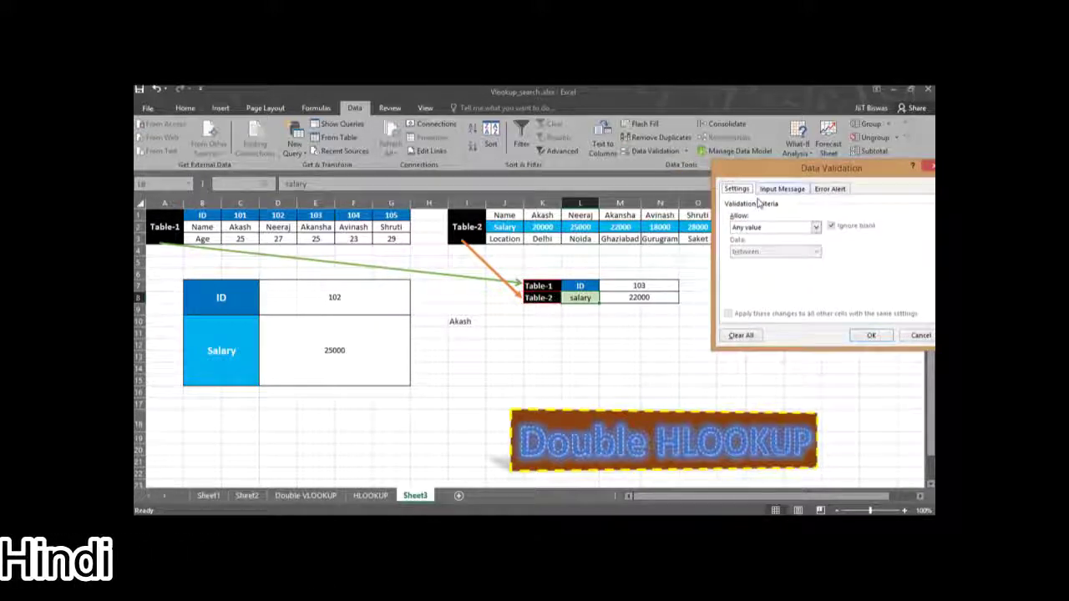
pyautogui.click(772, 228)
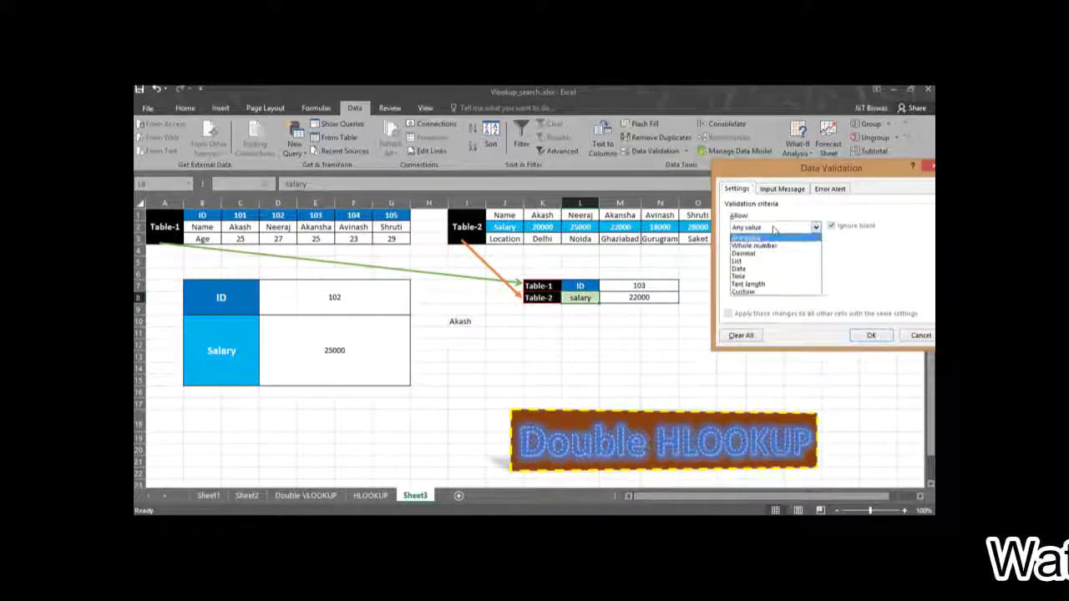
pyautogui.click(777, 261)
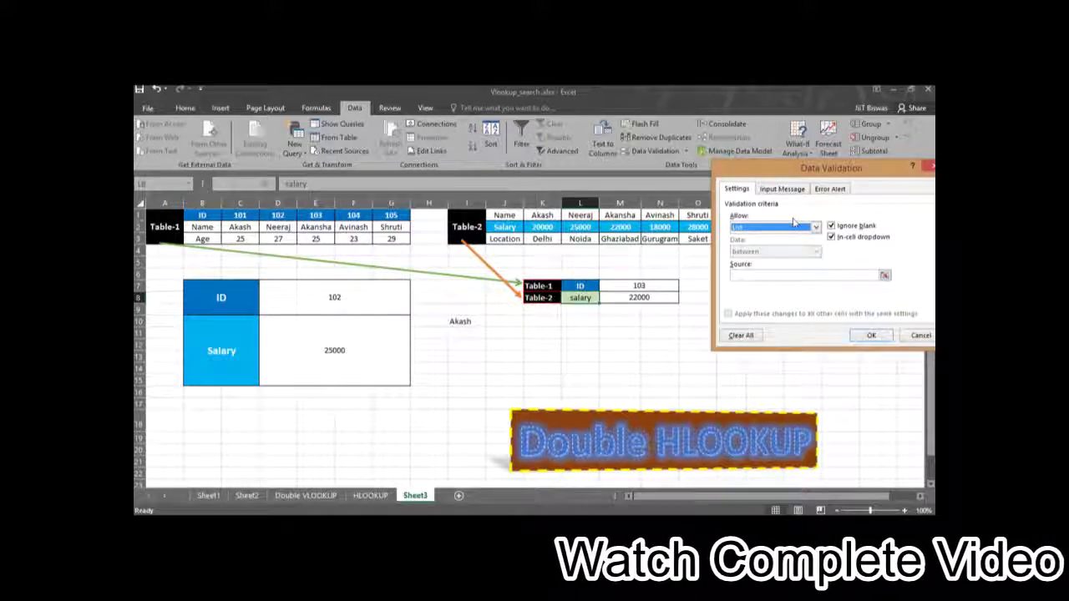
pyautogui.click(776, 274)
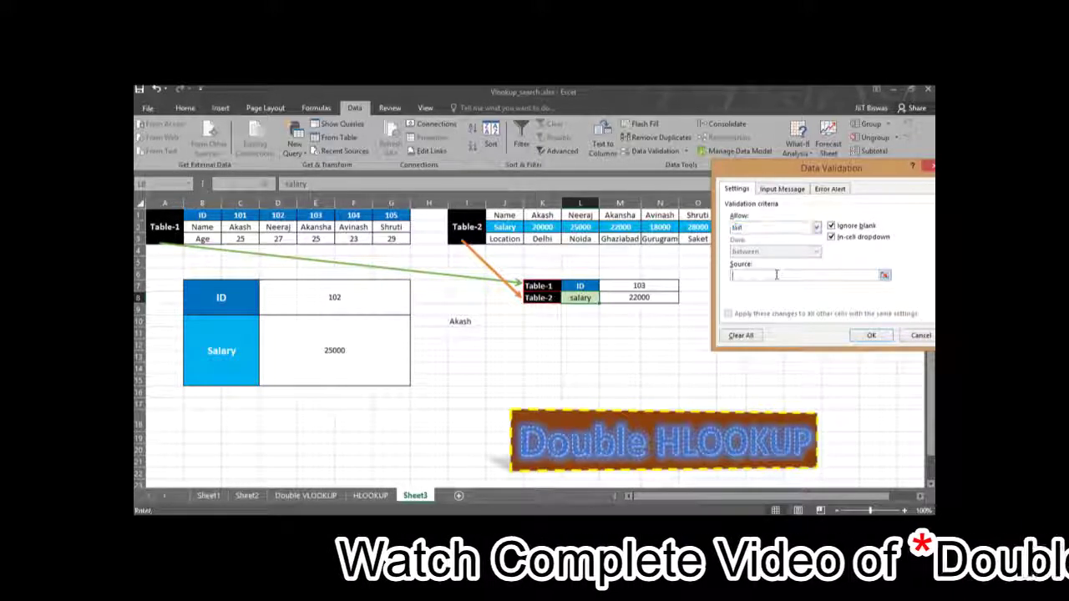
pyautogui.moveTo(504, 215); pyautogui.dragTo(511, 239)
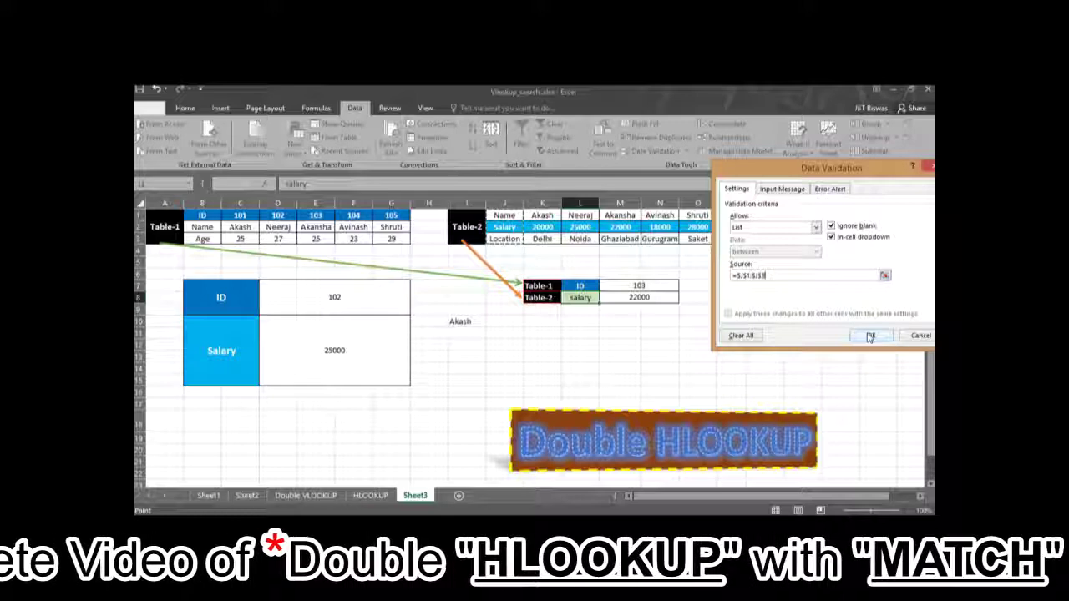
pyautogui.click(871, 336)
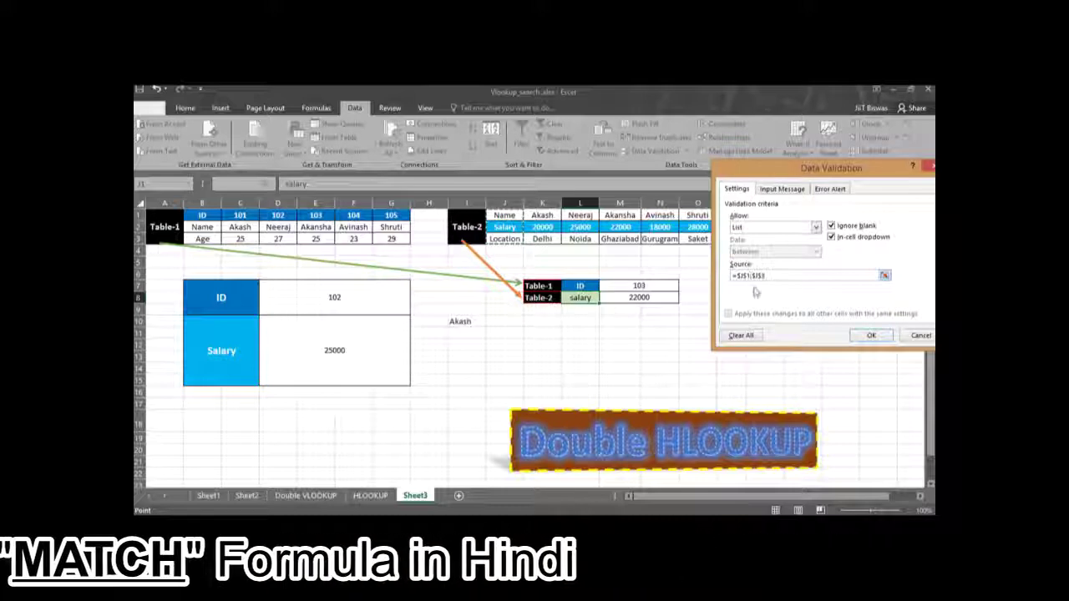
pyautogui.click(862, 335)
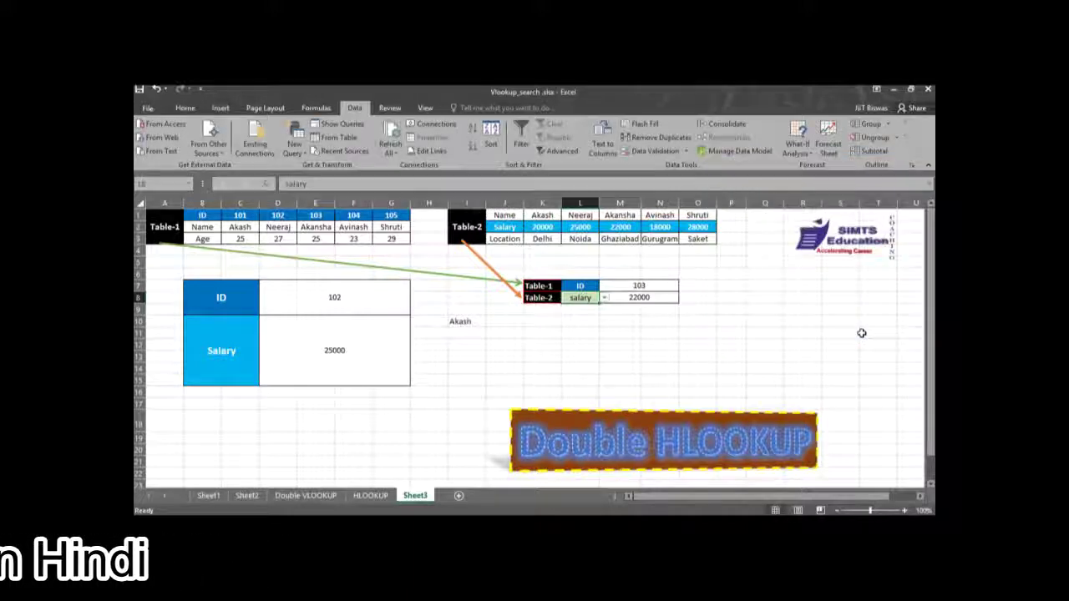
pyautogui.click(604, 297)
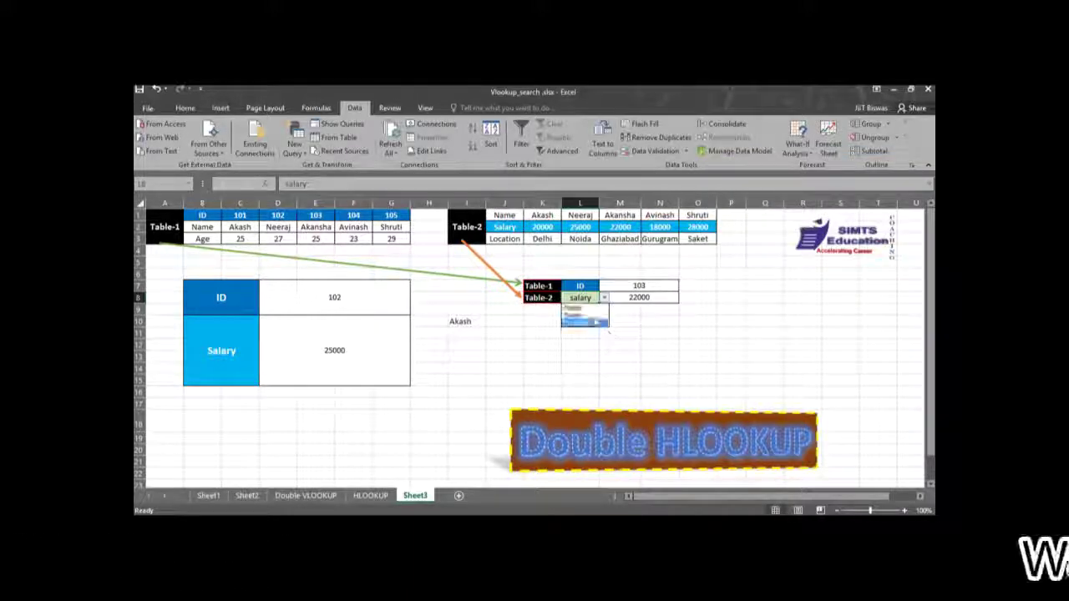
# Step: Pick Name, Salary, then Location from L8's dropdown, ending with Ghaziabad in M8
pyautogui.click(589, 308)
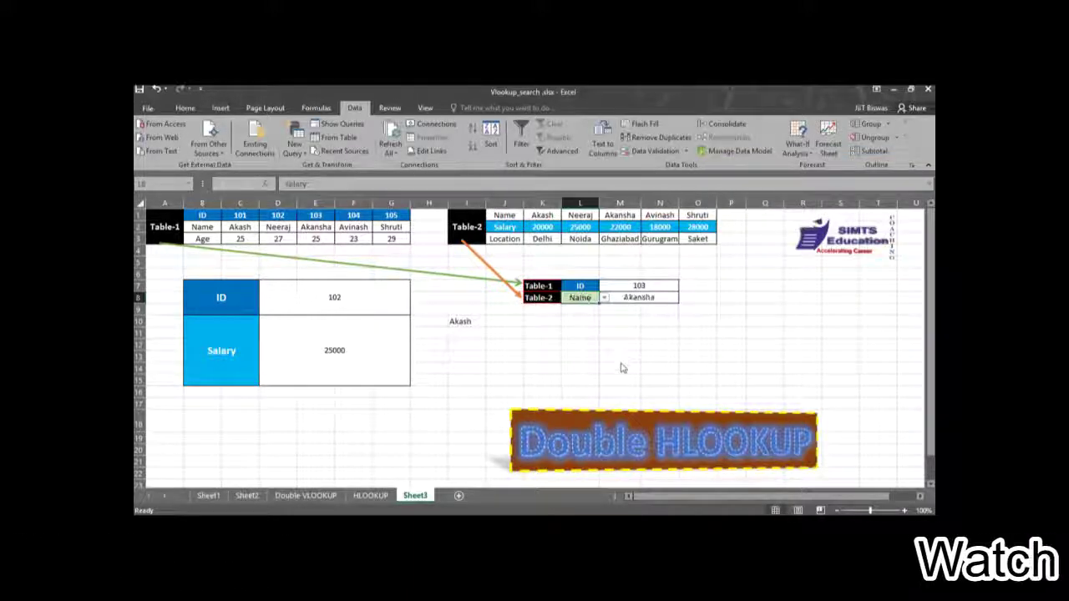
pyautogui.click(604, 298)
pyautogui.click(585, 316)
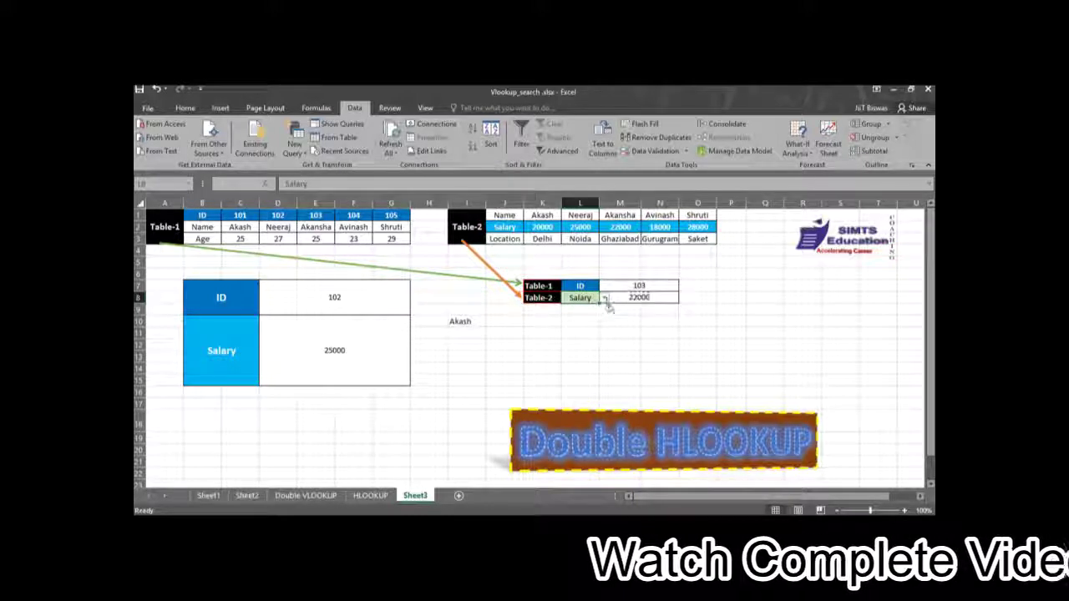
pyautogui.click(604, 297)
pyautogui.click(577, 324)
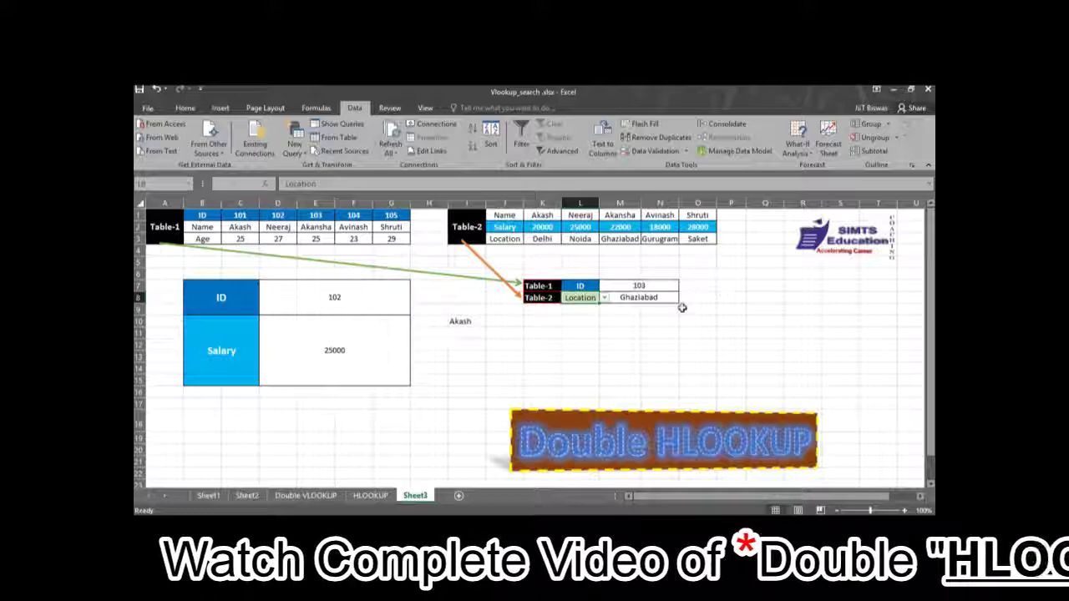
pyautogui.click(664, 285)
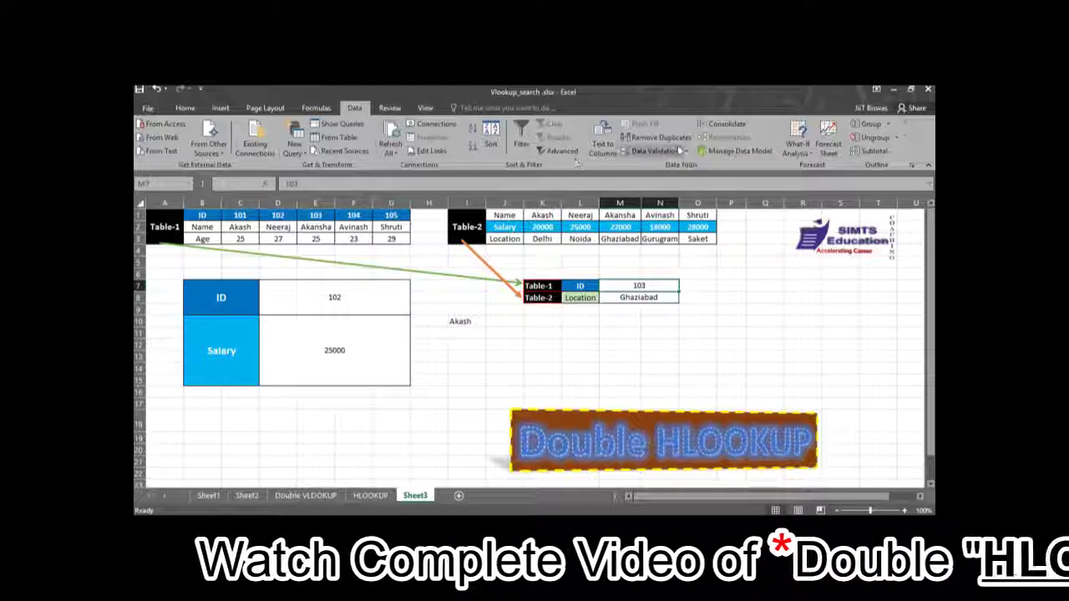
pyautogui.click(681, 151)
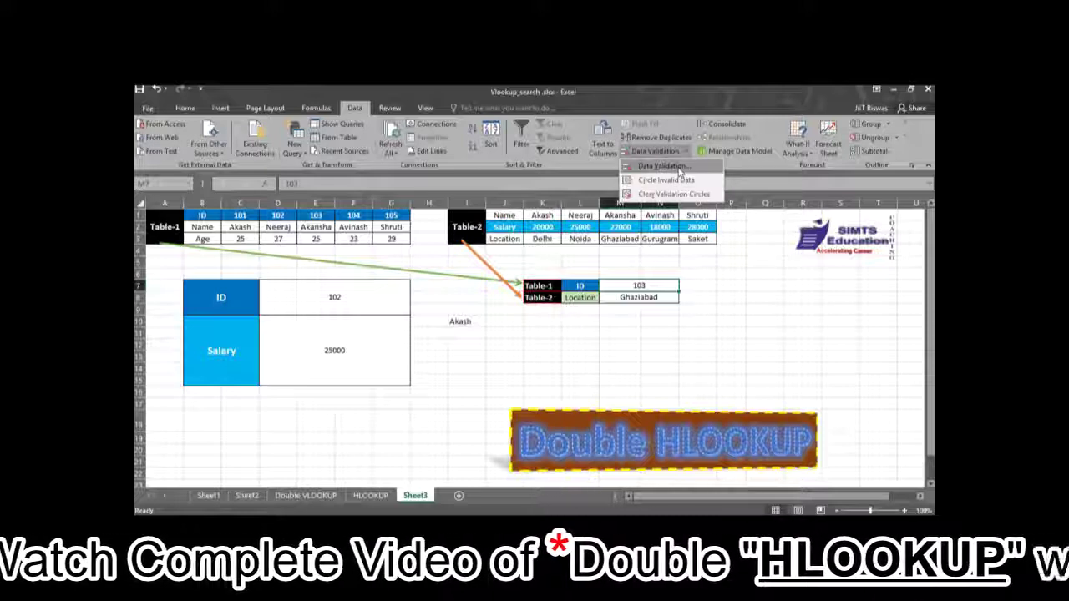
# Step: Give M7 a list validation drawn from the IDs 101–105 in C1:G1
pyautogui.click(681, 171)
pyautogui.click(769, 230)
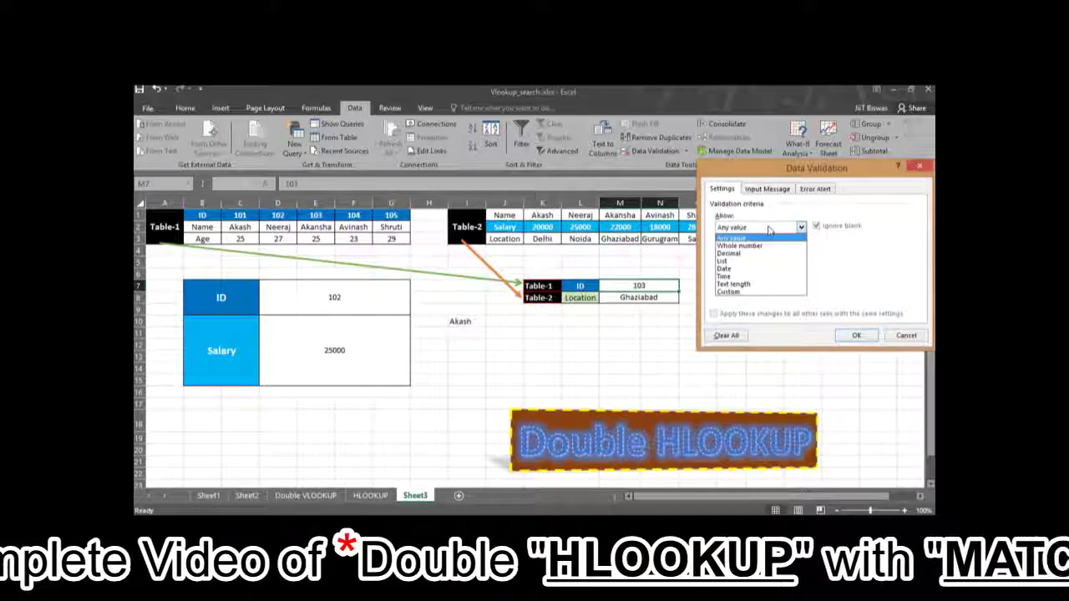
pyautogui.click(766, 261)
pyautogui.click(780, 276)
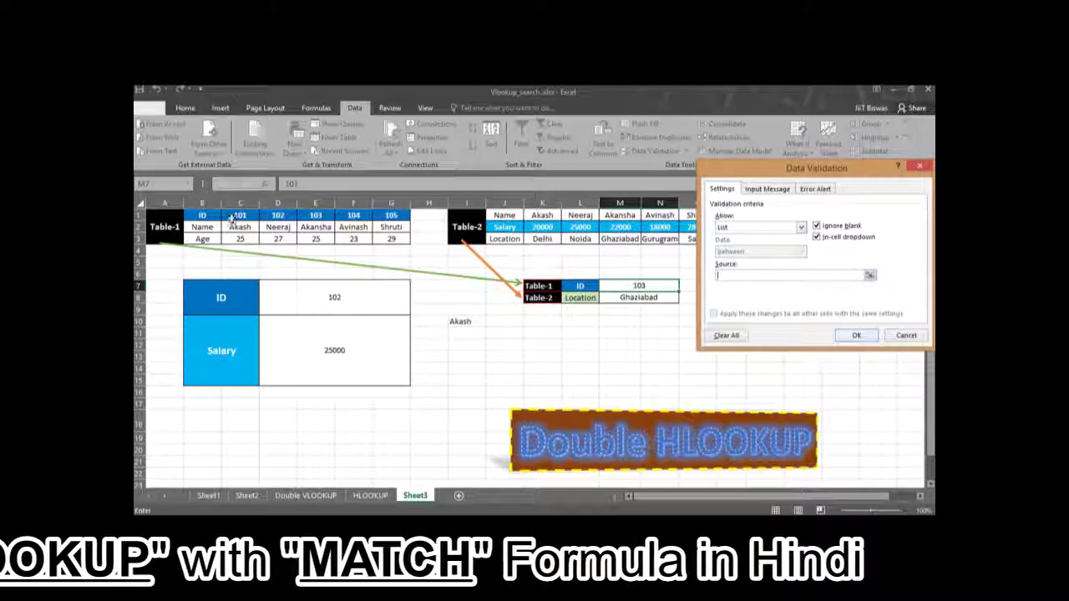
pyautogui.moveTo(232, 216); pyautogui.dragTo(391, 215)
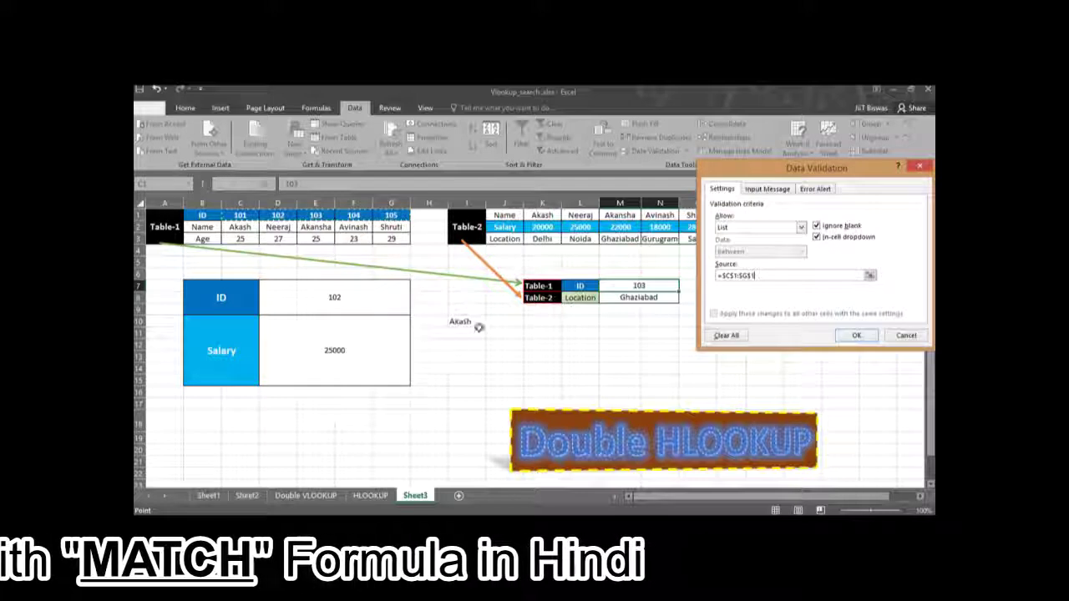
pyautogui.click(858, 336)
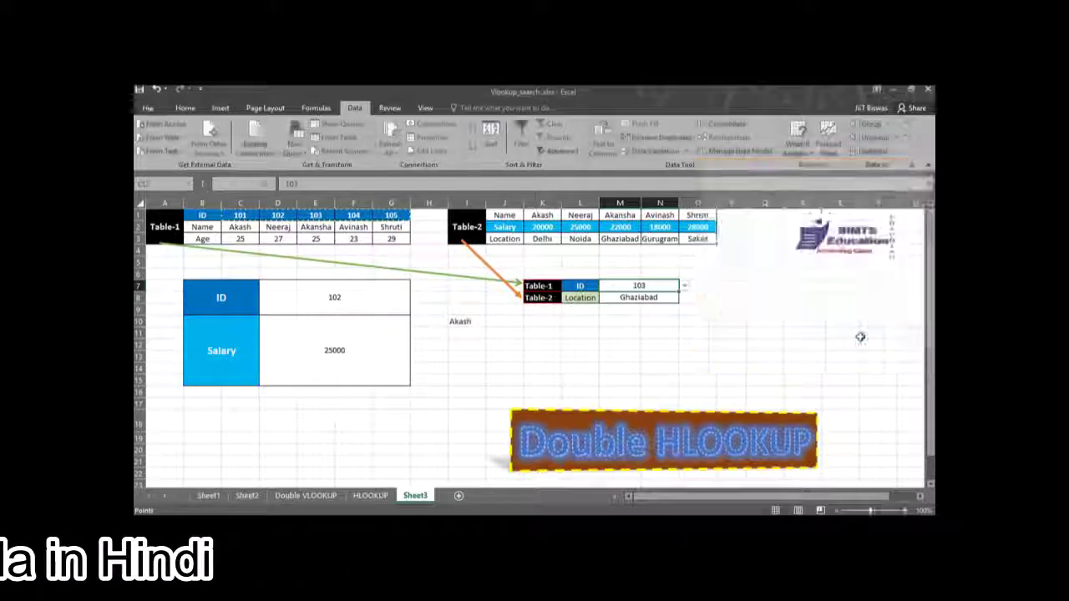
pyautogui.click(683, 287)
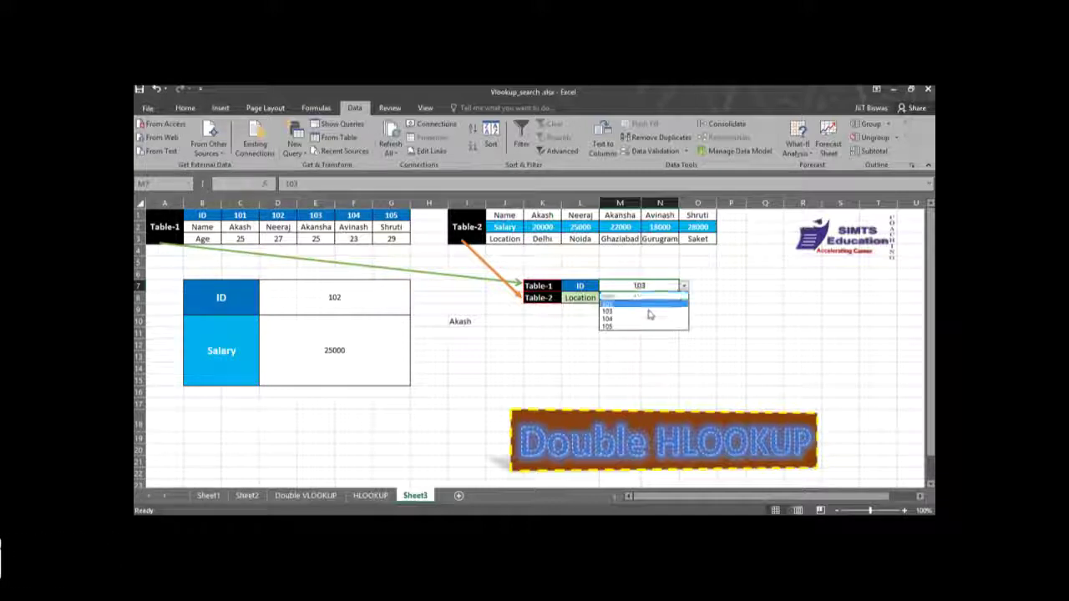
# Step: Choose ID 101 from M7's dropdown so M8 returns Delhi as the Location
pyautogui.click(622, 298)
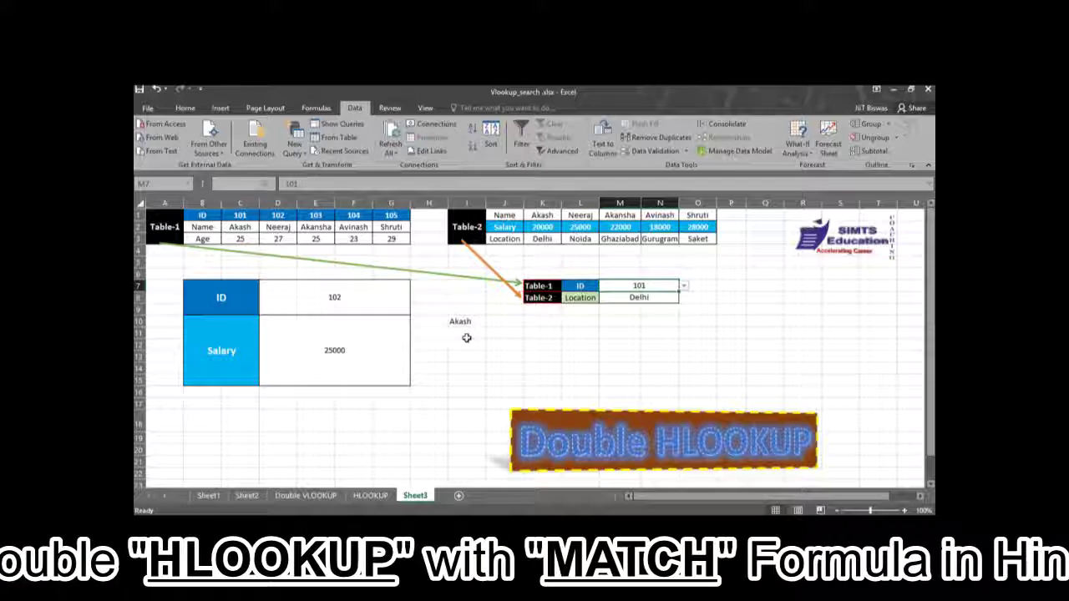
pyautogui.click(531, 262)
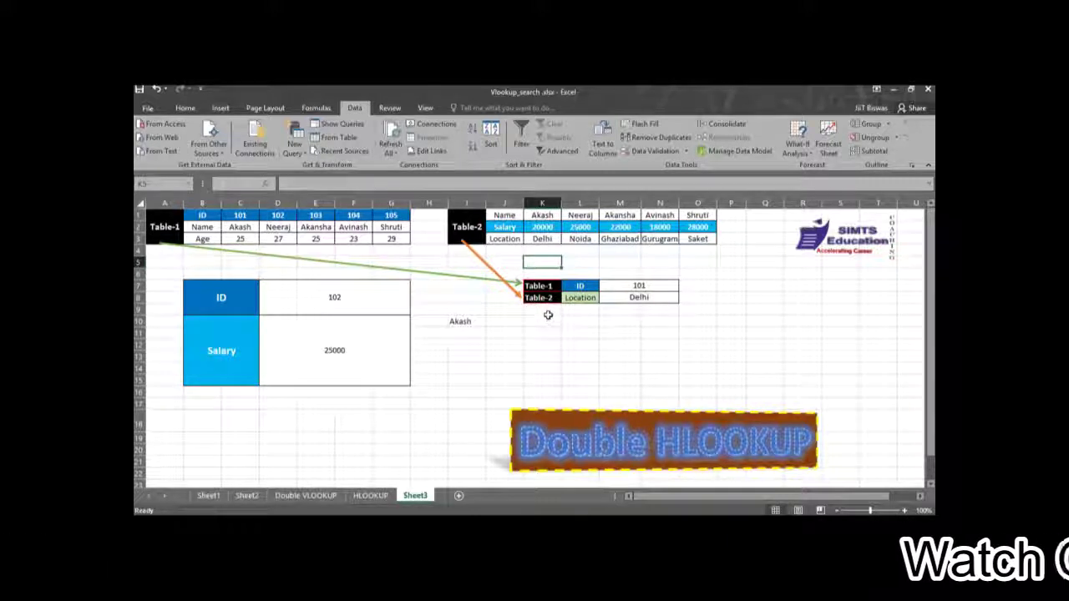
pyautogui.click(540, 310)
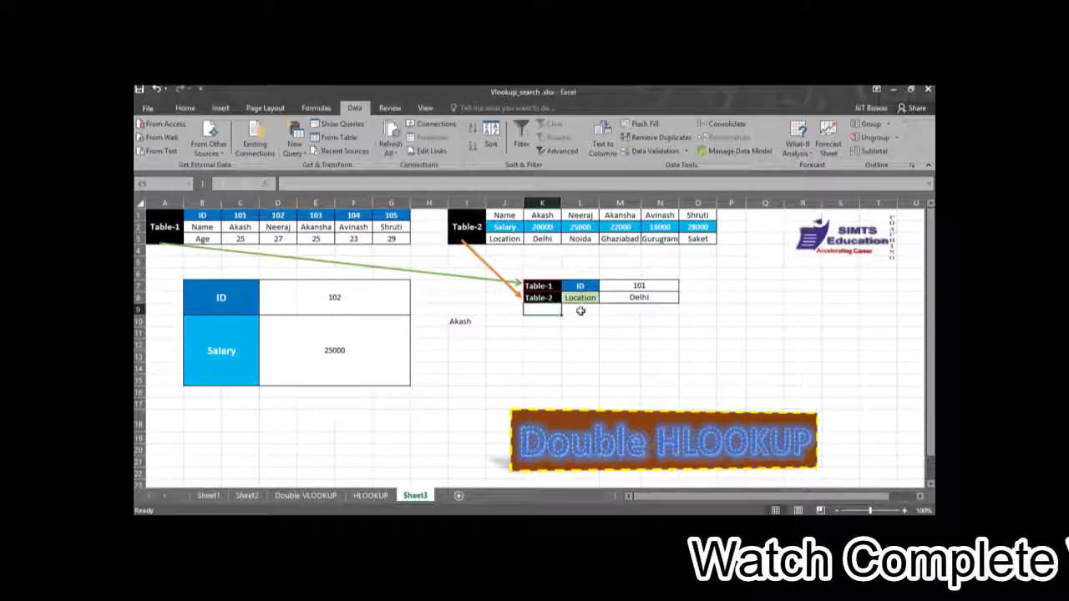
pyautogui.click(580, 310)
pyautogui.click(618, 310)
pyautogui.click(652, 308)
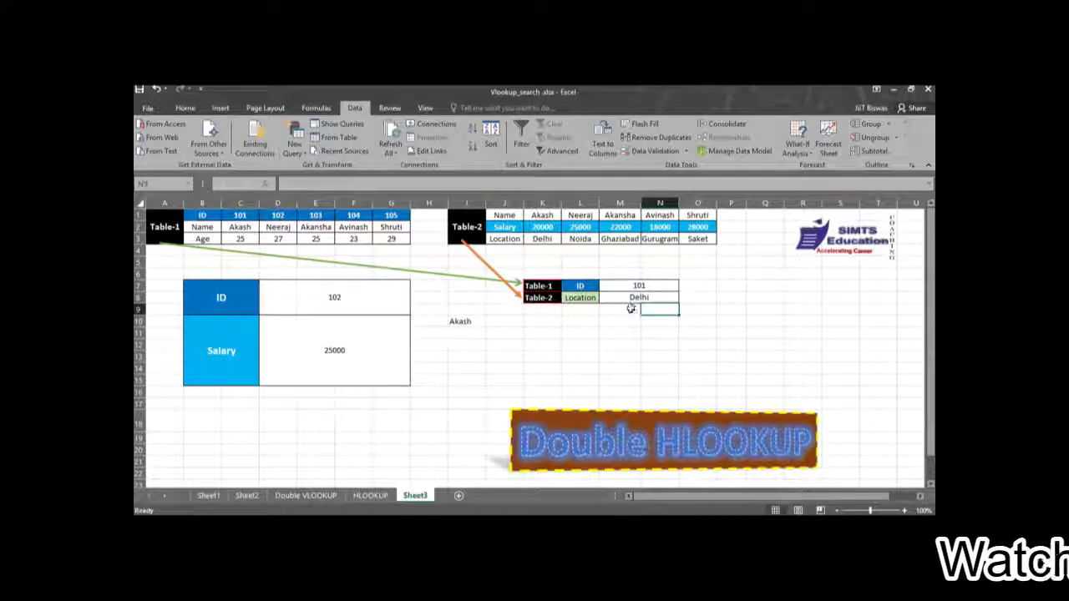
pyautogui.moveTo(648, 307); pyautogui.dragTo(617, 309)
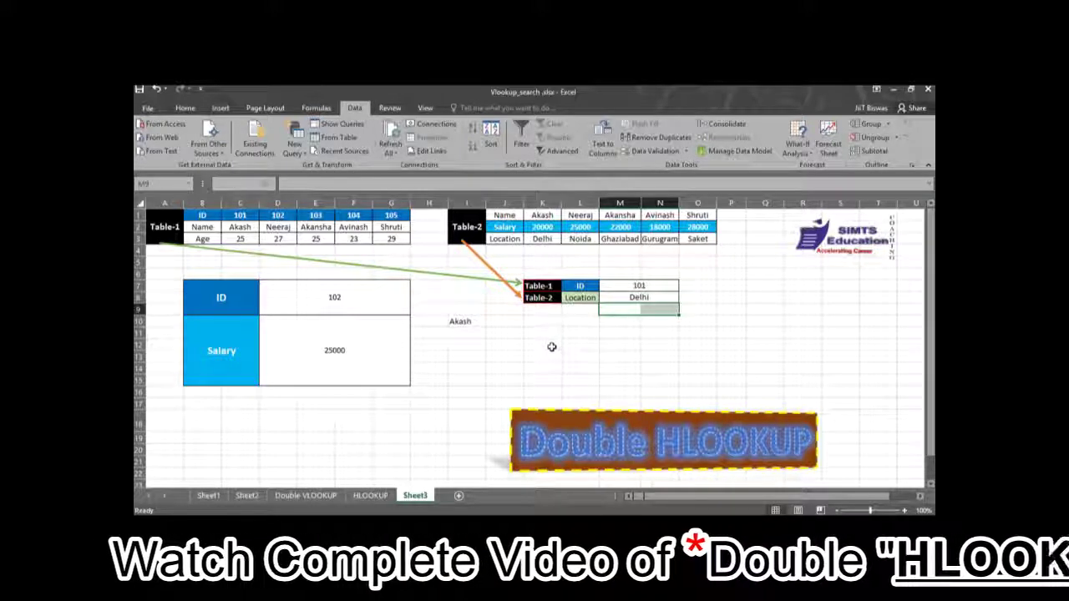
pyautogui.click(552, 344)
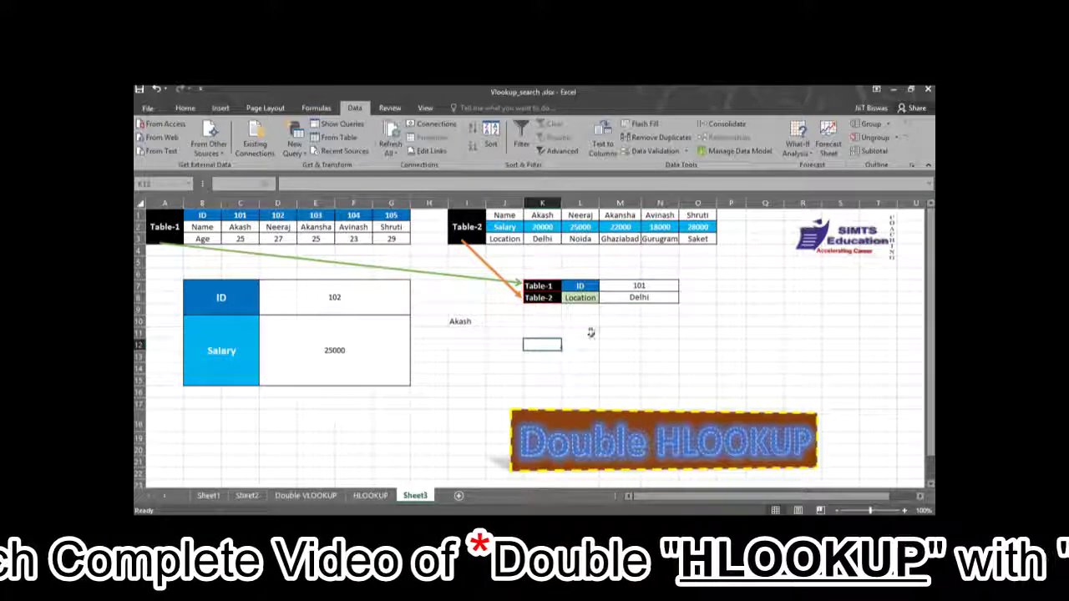